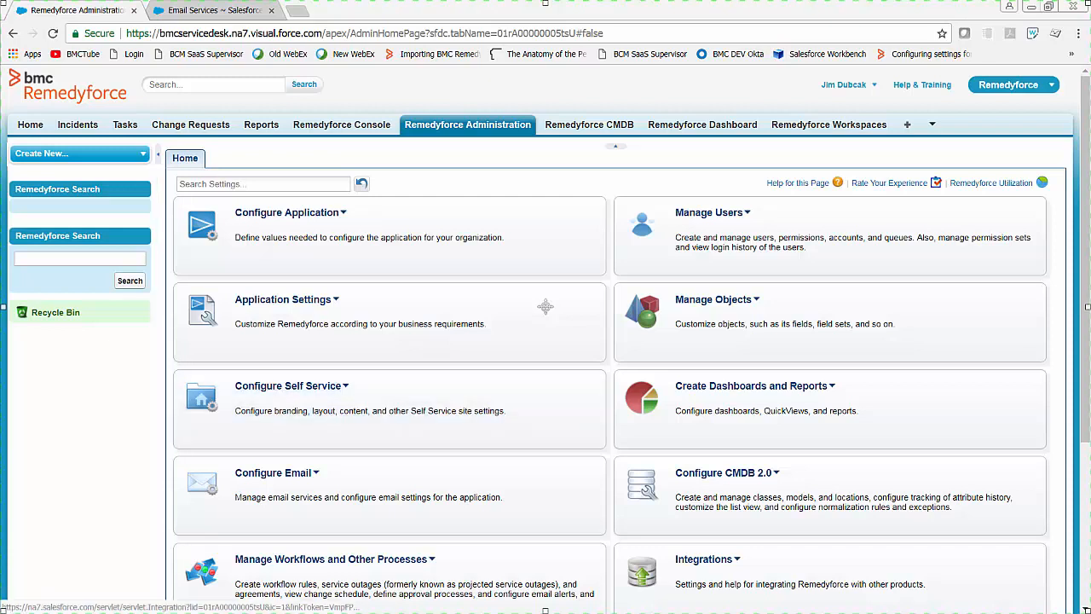
Open the BMCSD EmailListner email service from the email configuration settings
click(273, 473)
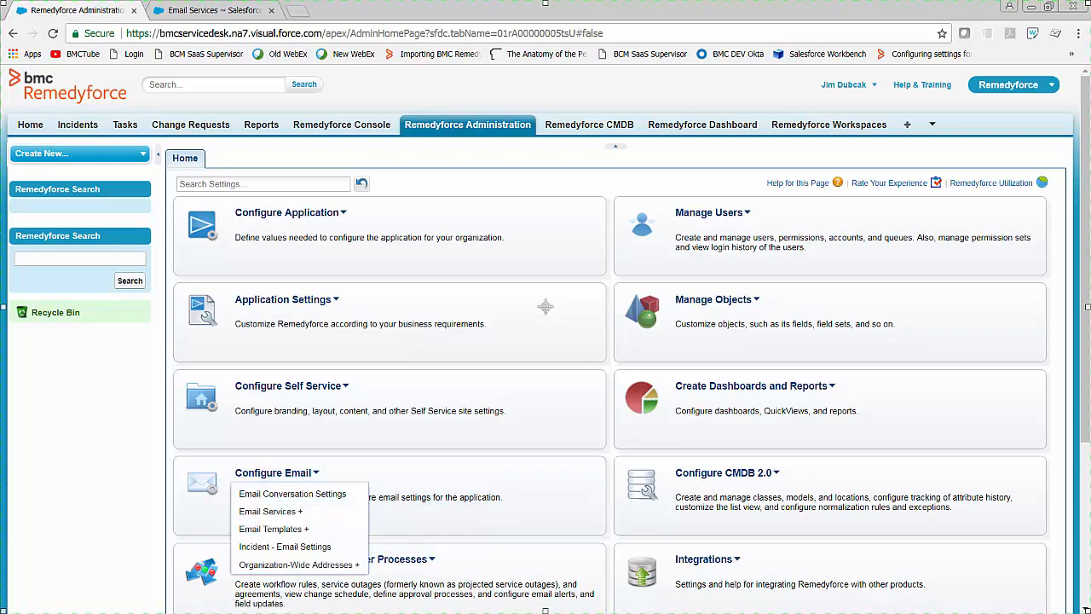
click(270, 511)
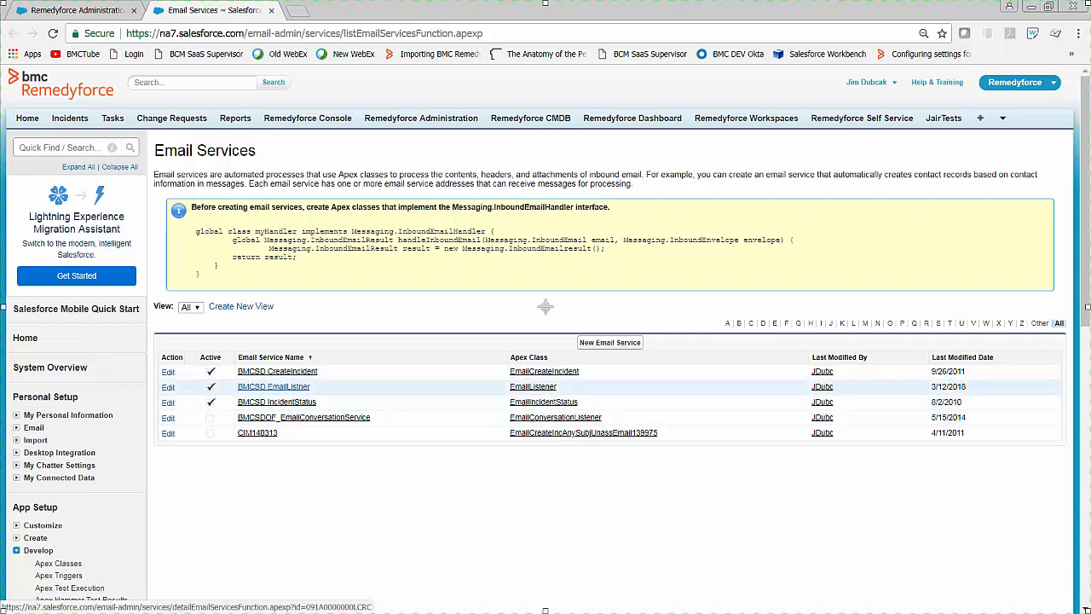
click(274, 387)
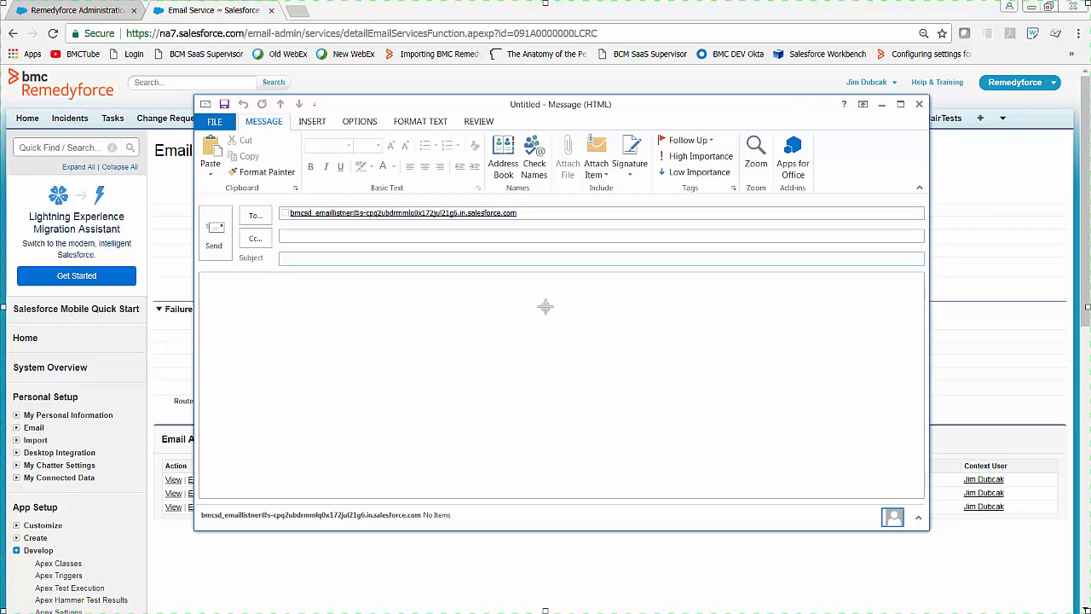
Send a message to the email listener address with the subject "Open Call" and the body "Test"
key(ctrl+a)
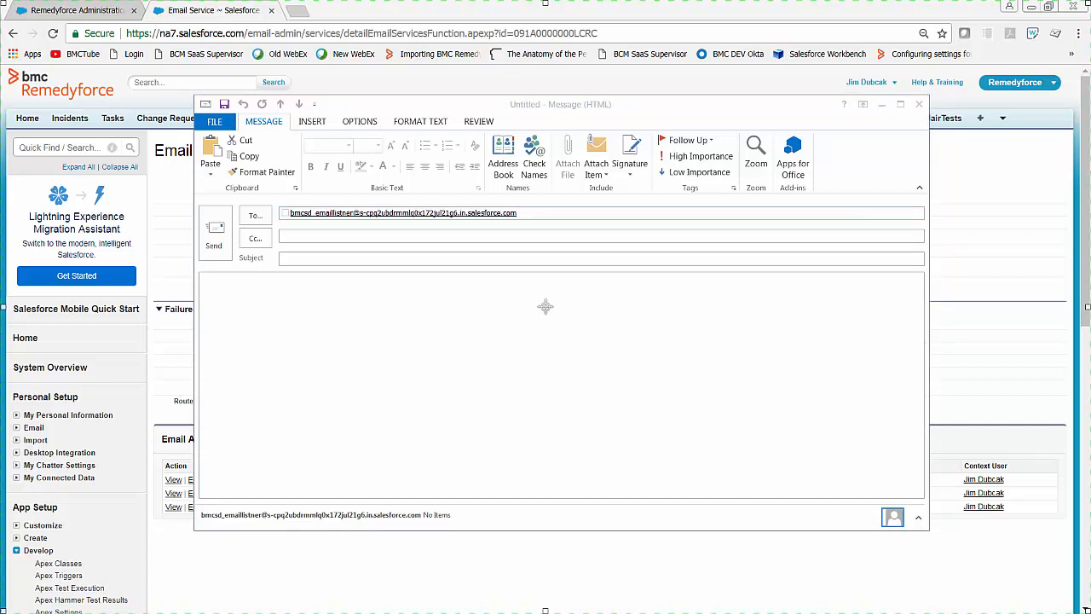
click(512, 258)
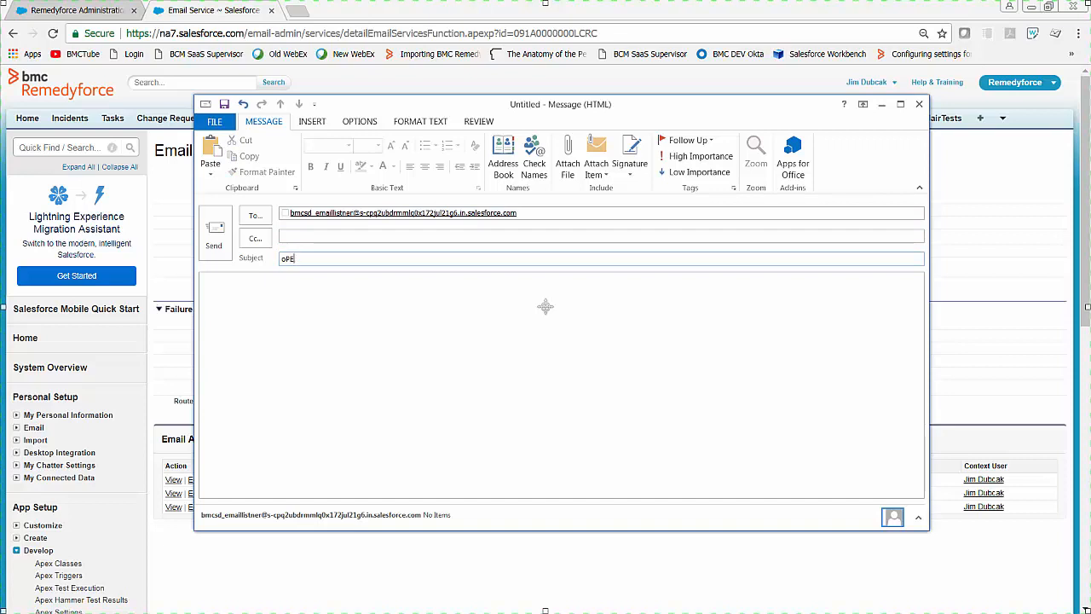
text(Open Call)
key(Tab)
text(Test)
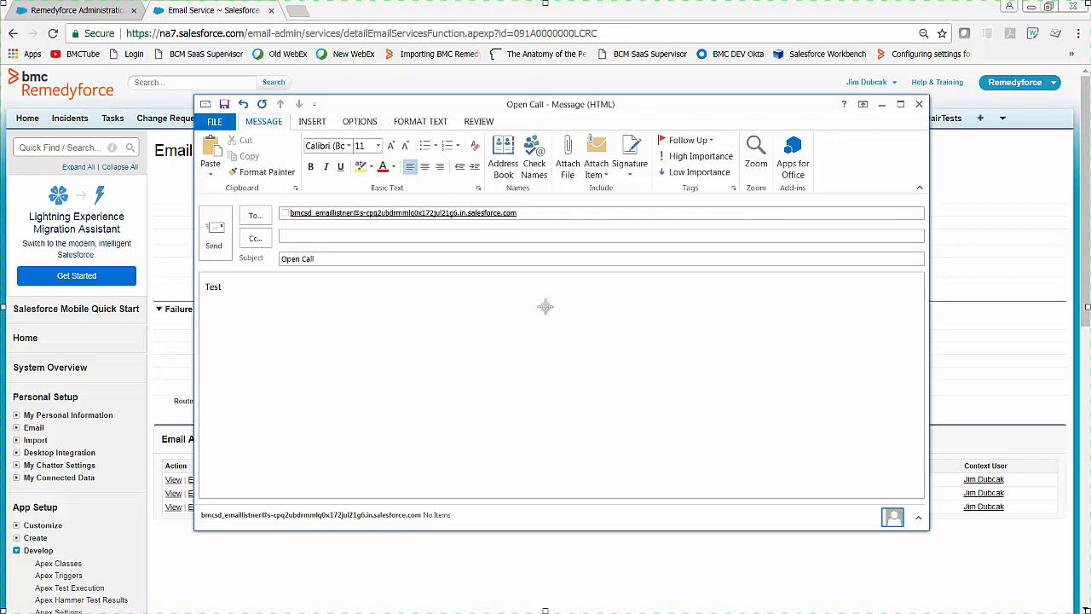
key(alt+s)
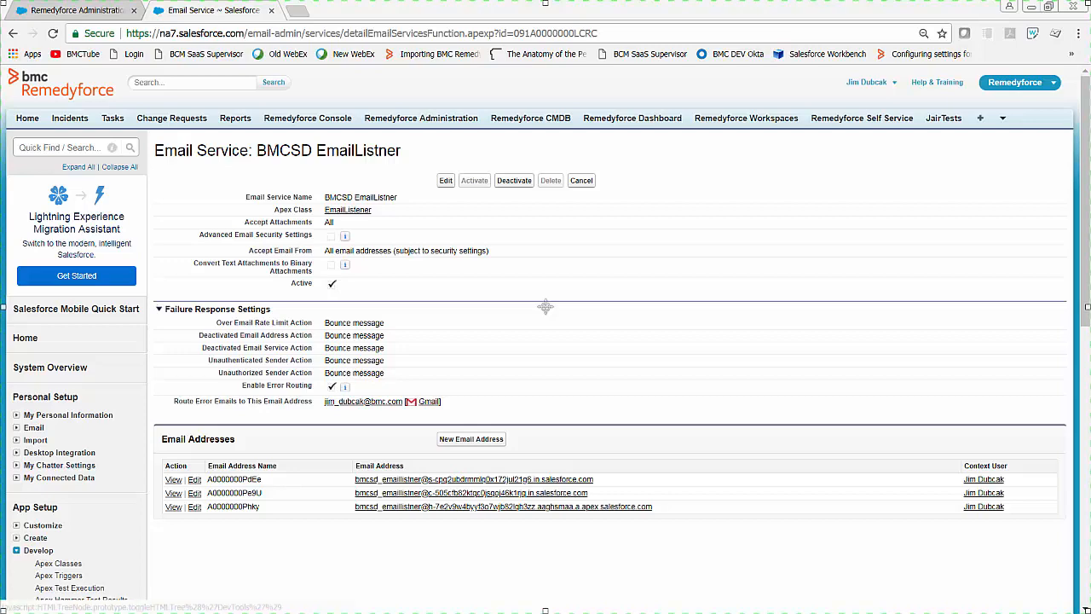
Open the custom objects list from the app setup in a separate browser tab
click(35, 538)
scroll(48, 525, down, 3)
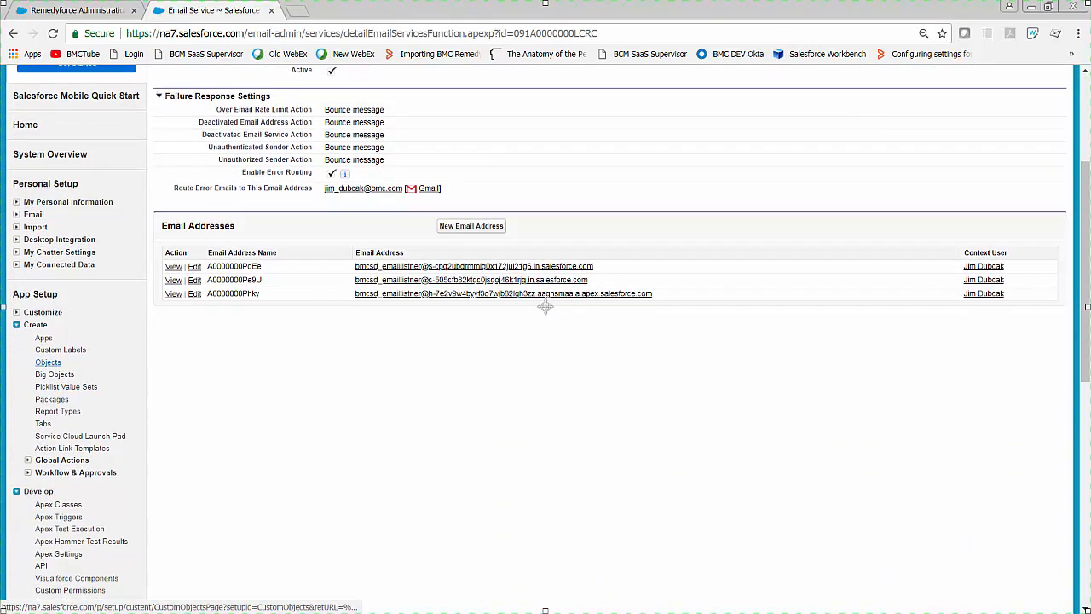
right_click(51, 362)
click(110, 367)
key(ctrl+Tab)
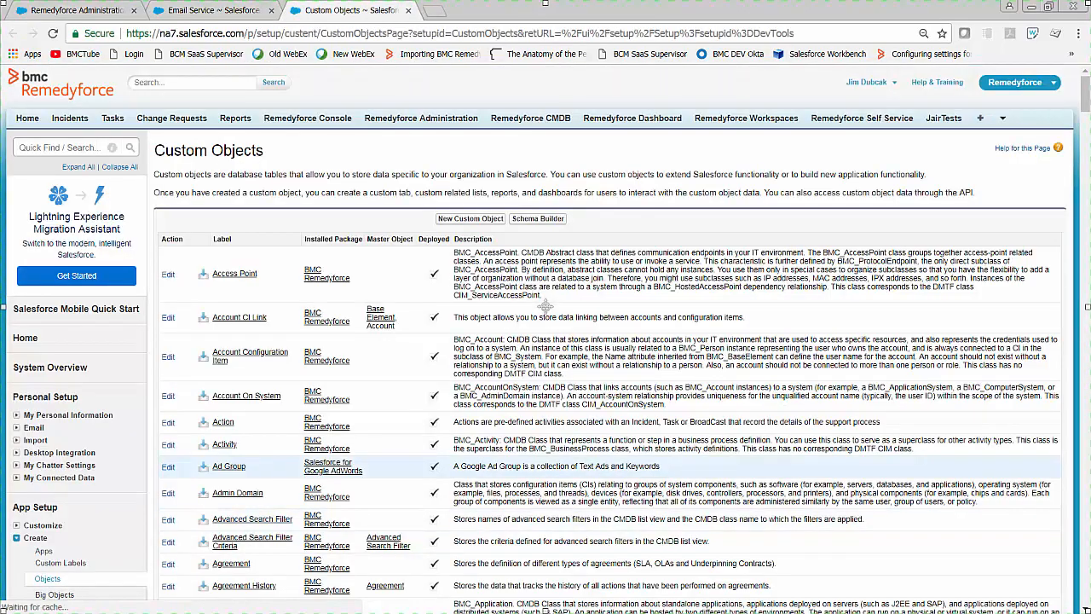
Open the Incident object's definition and examine its custom fields and relationships
scroll(545, 305, down, 20)
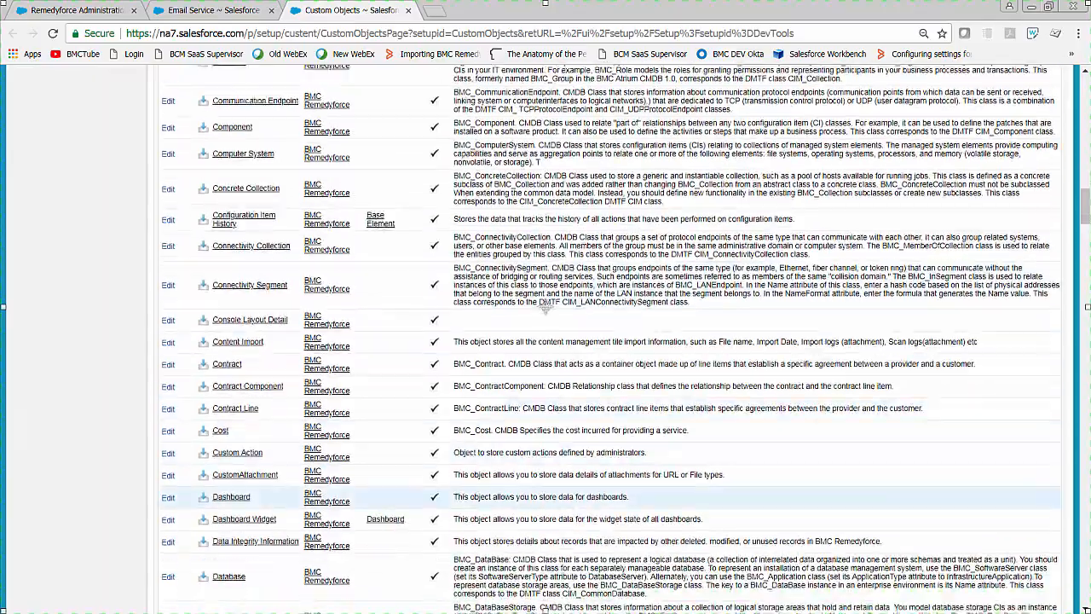
scroll(545, 305, down, 20)
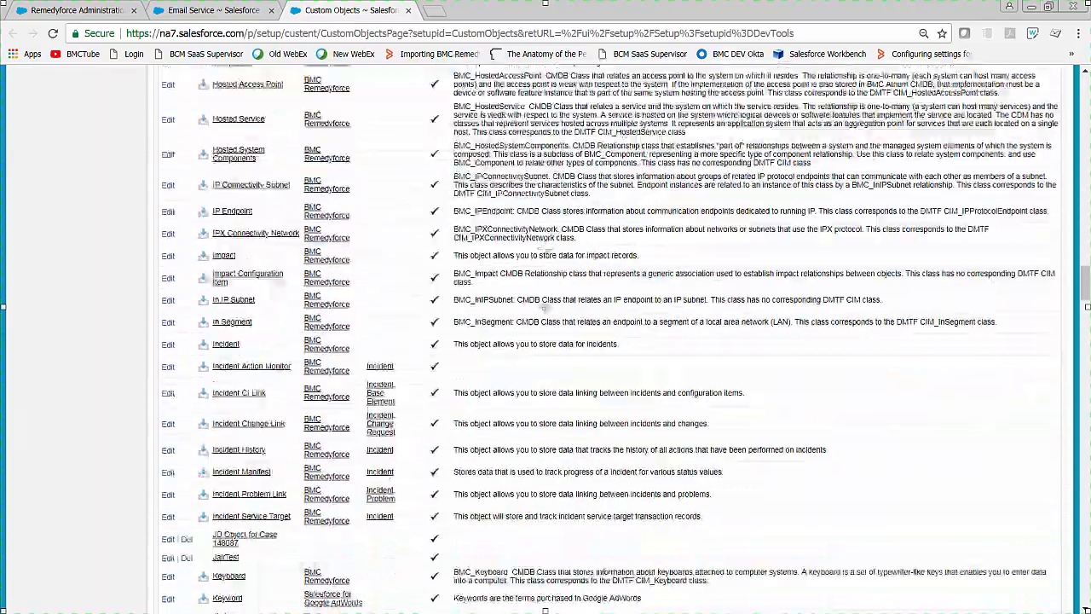
scroll(546, 307, down, 1)
click(226, 256)
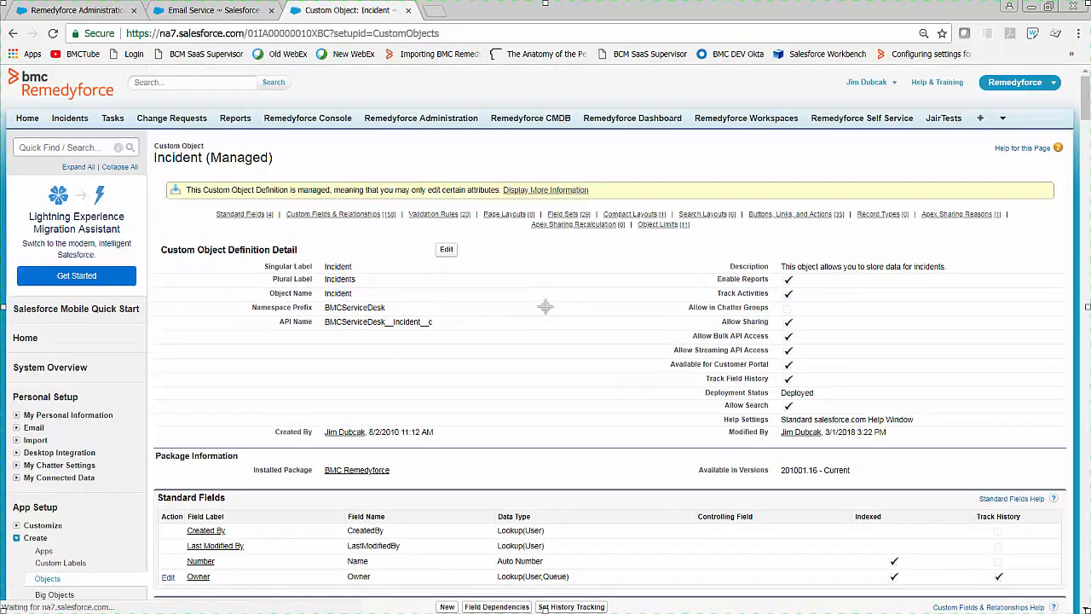
scroll(546, 306, down, 10)
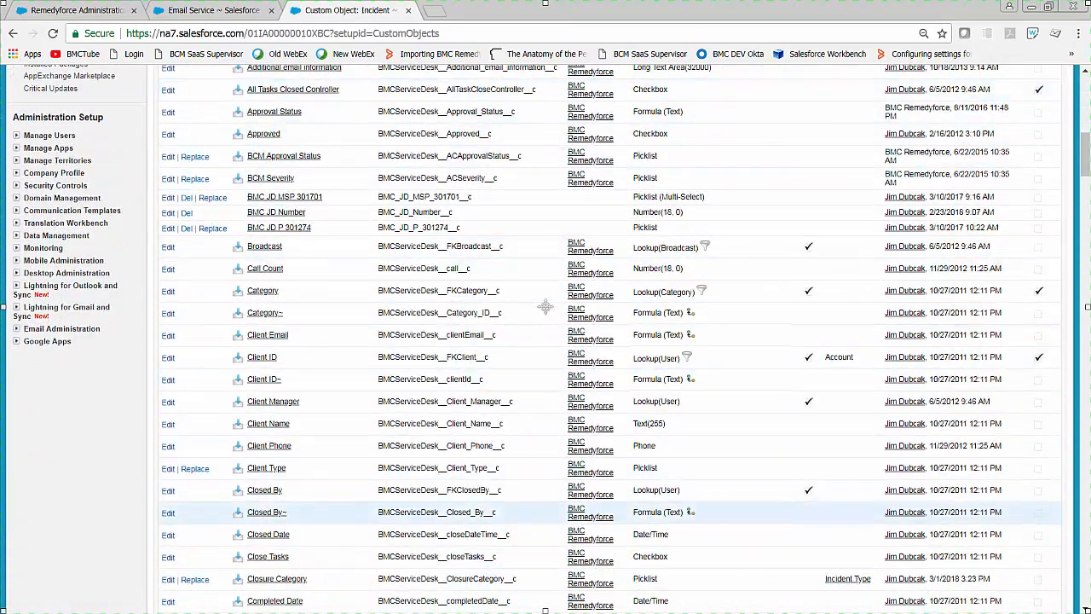
scroll(545, 307, up, 4)
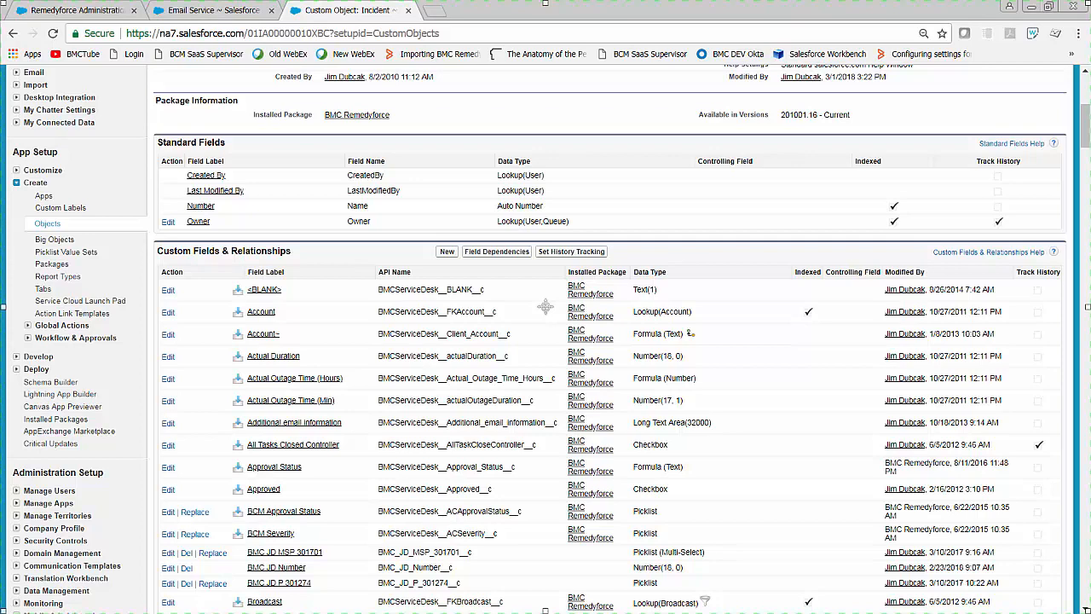
Examine the email service's error routing settings in edit mode without saving, then check the context user of the first listener address
key(ctrl+shift+Tab)
scroll(546, 306, up, 3)
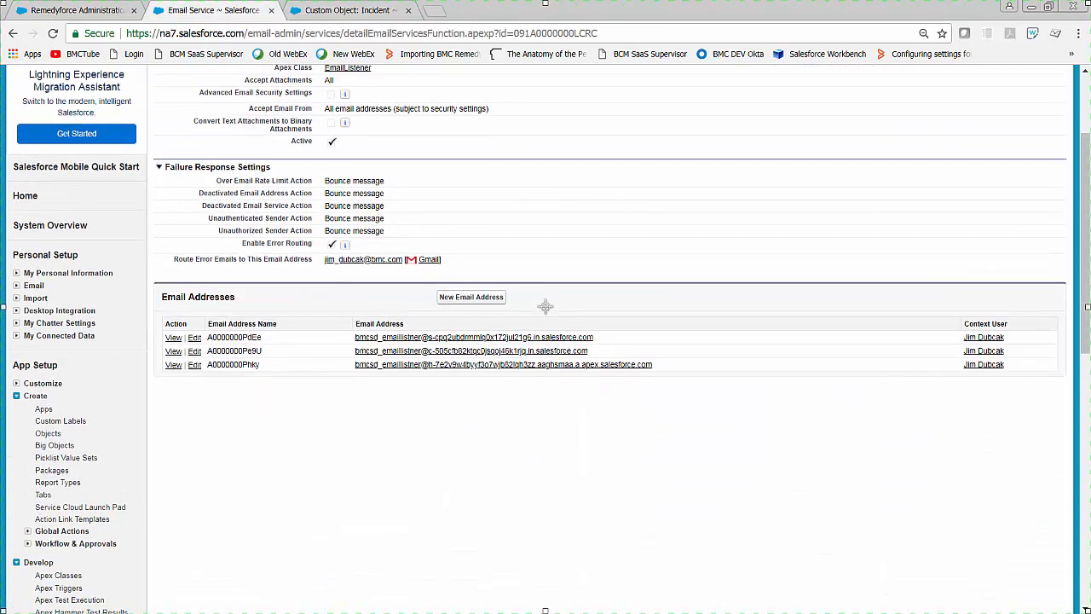
scroll(546, 306, up, 1)
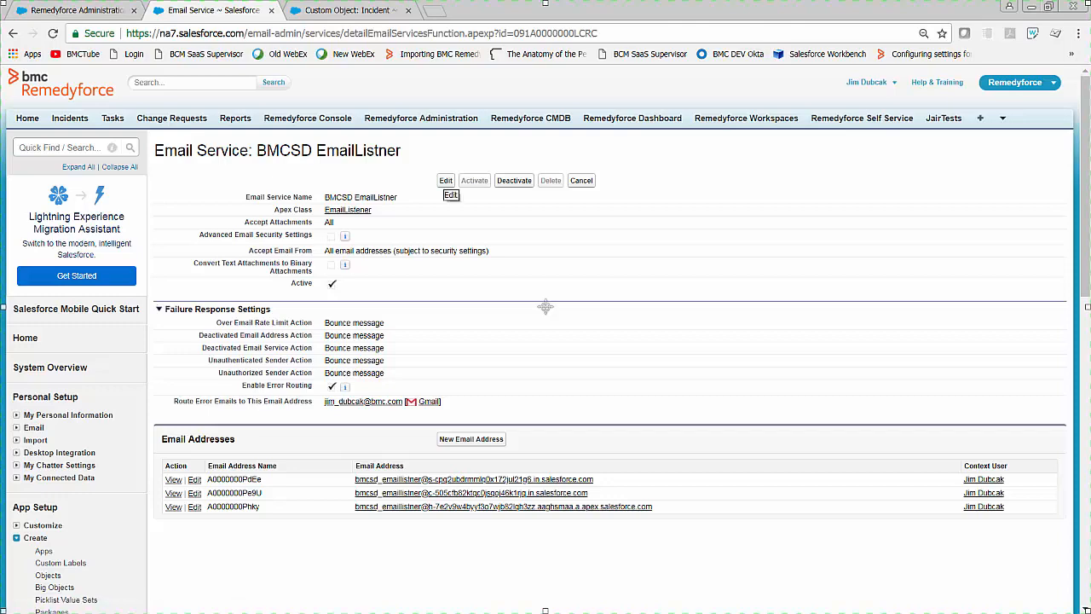
click(445, 180)
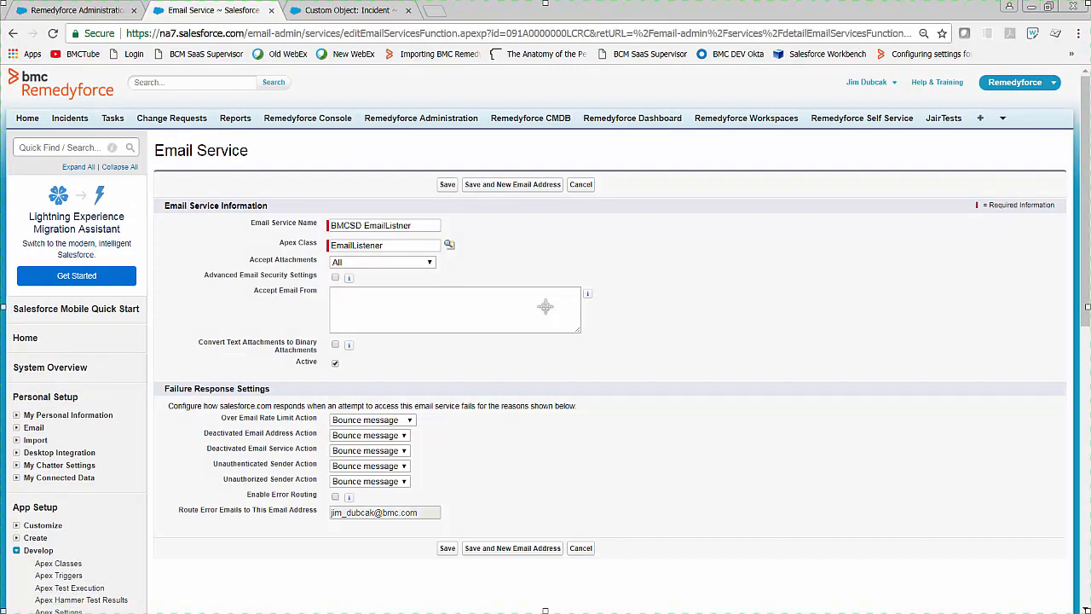
drag(419, 513, 330, 513)
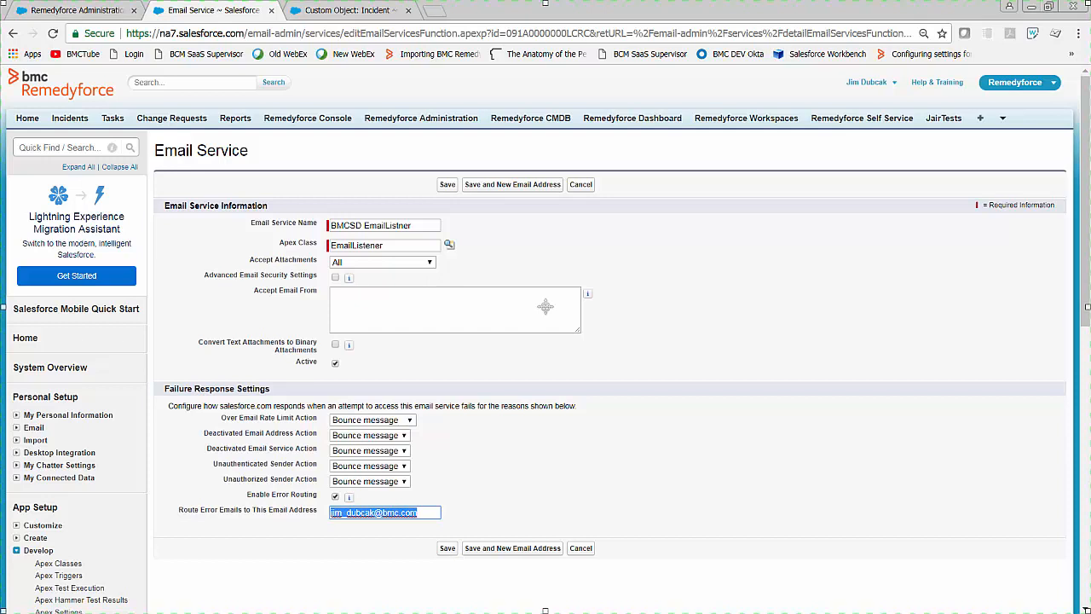
click(419, 512)
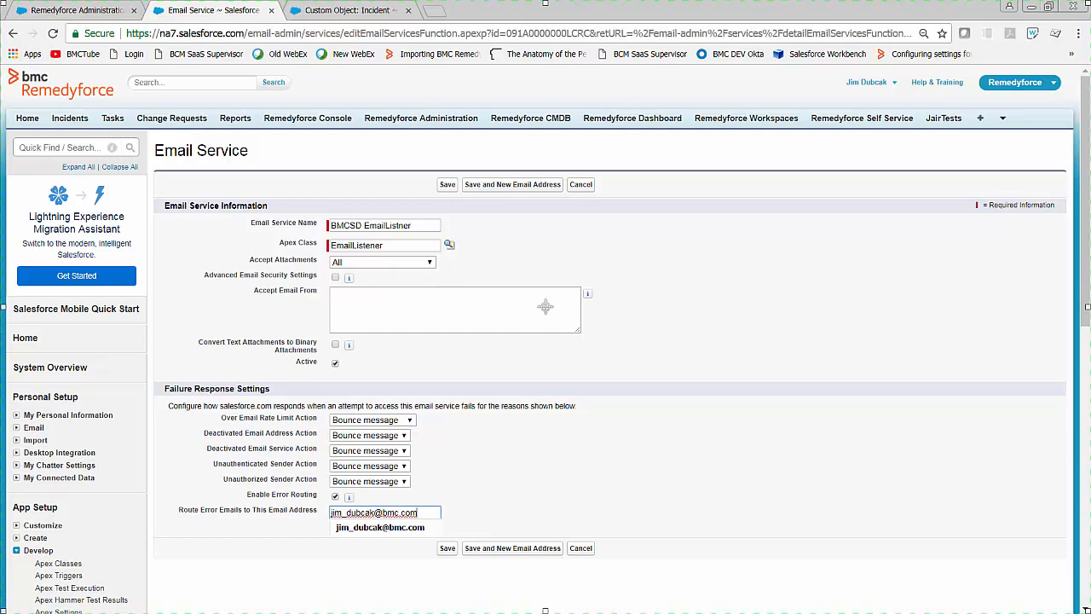
click(503, 509)
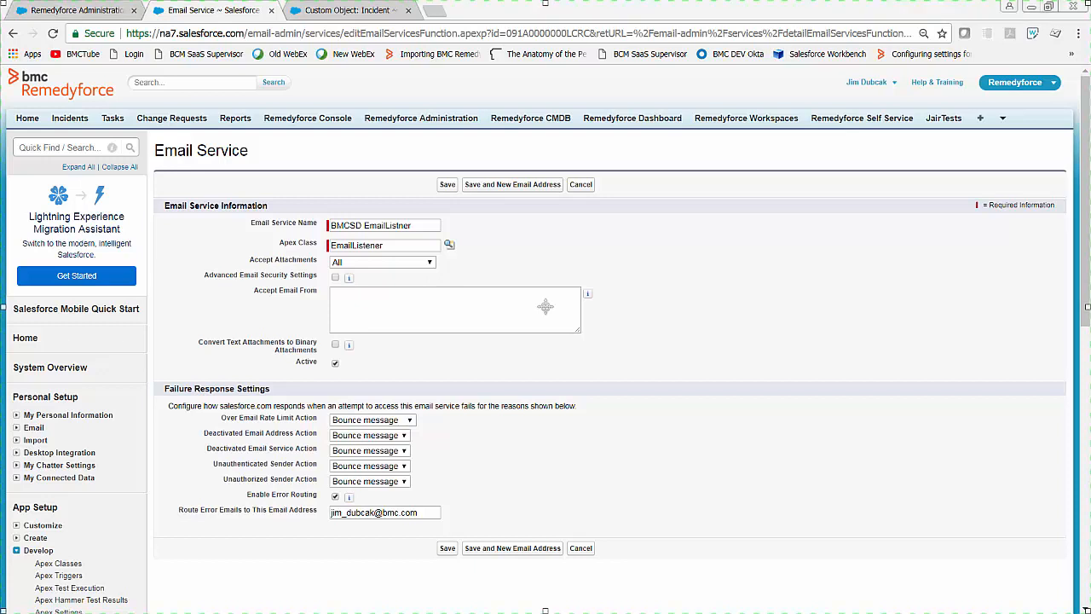
click(581, 548)
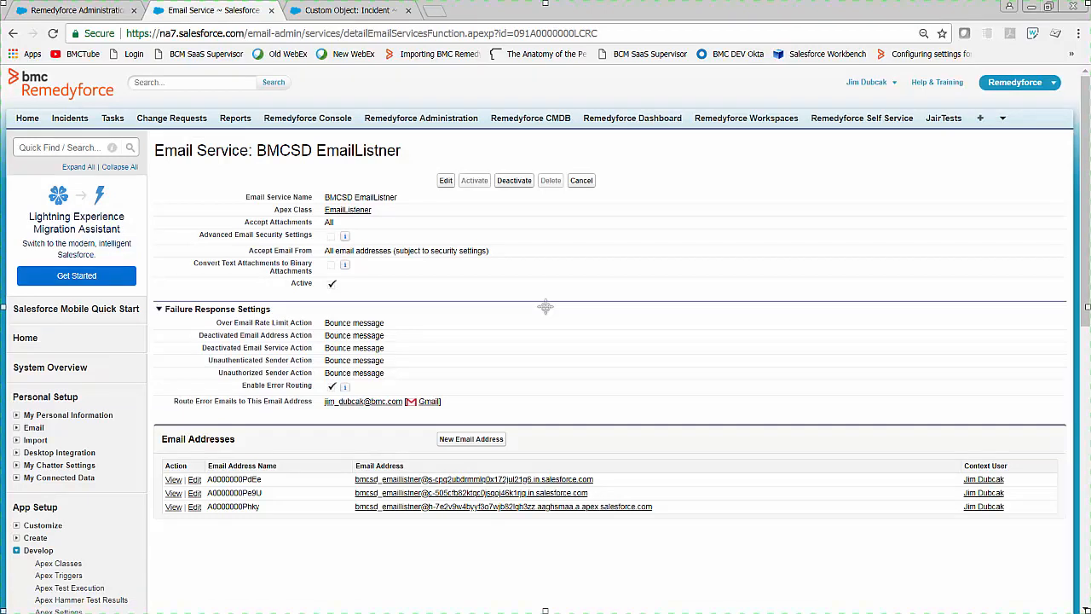
drag(1005, 479, 964, 479)
mouse_move(984, 479)
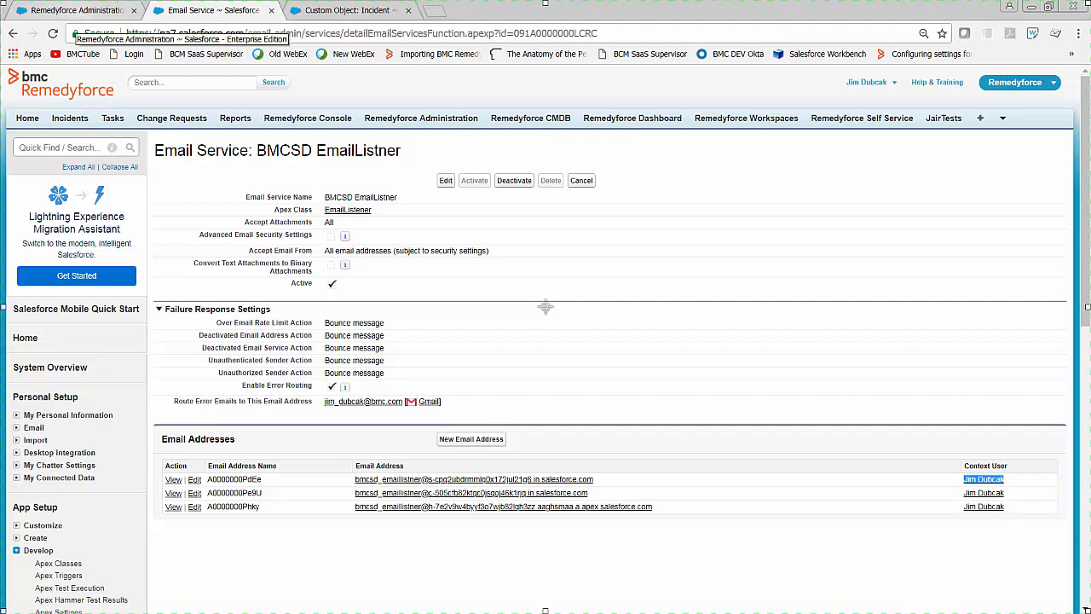
Open the Incident - Email Settings and examine the error notification user, the client for unidentified senders and the email-to-incident field mappings
click(75, 11)
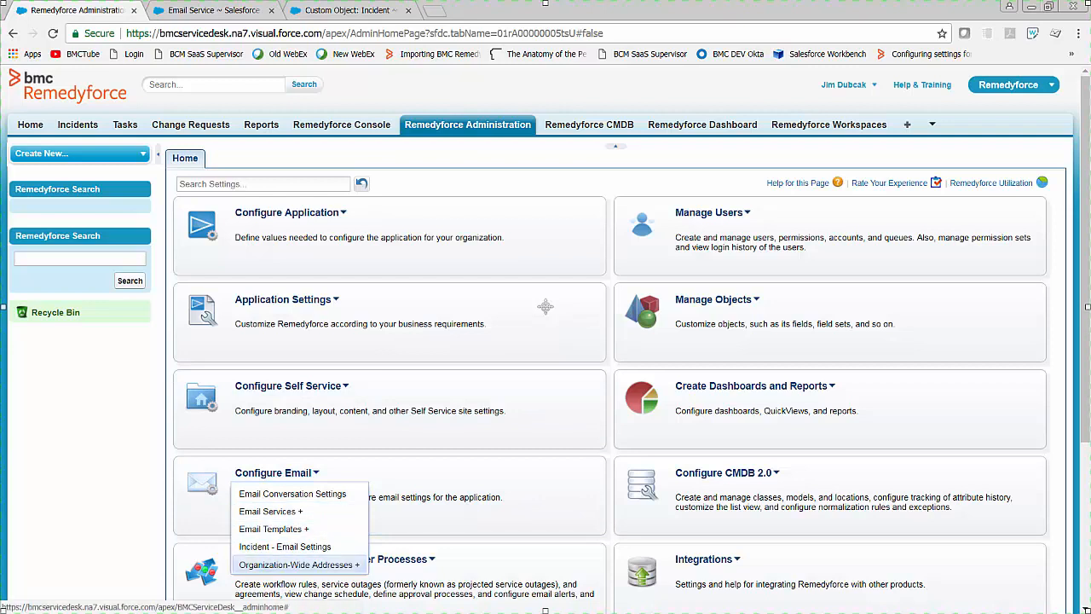
click(285, 546)
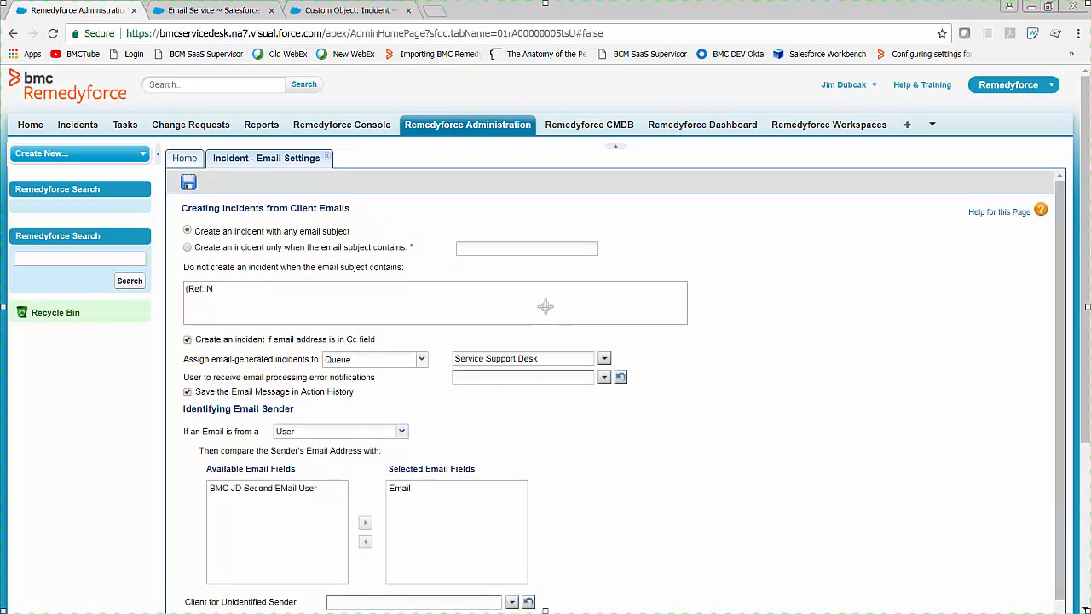
scroll(546, 306, down, 3)
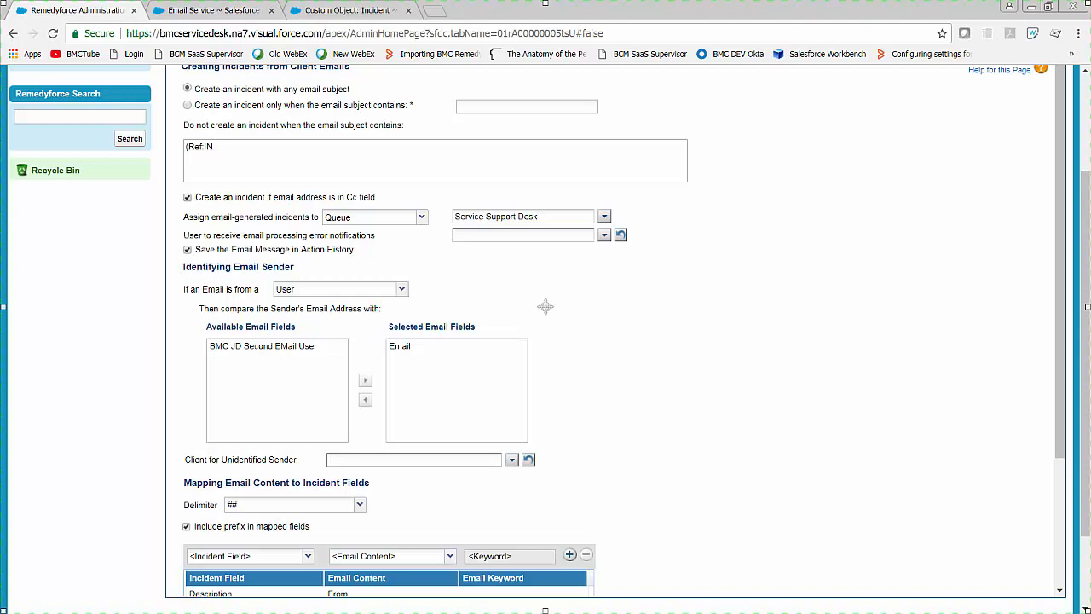
drag(375, 235, 334, 236)
click(545, 306)
drag(297, 460, 185, 460)
scroll(545, 306, down, 3)
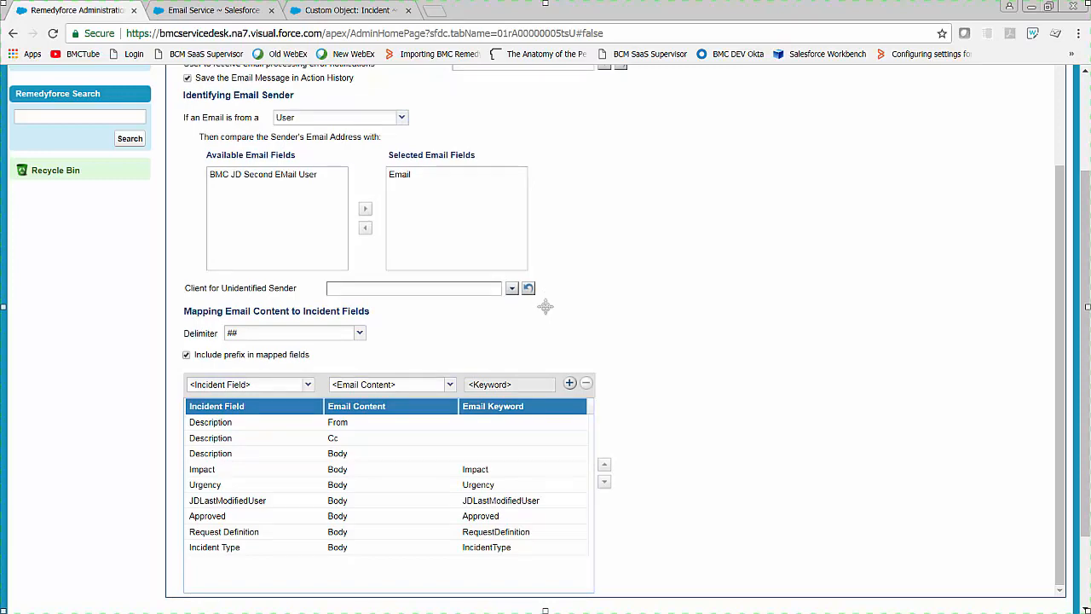
scroll(545, 306, down, 2)
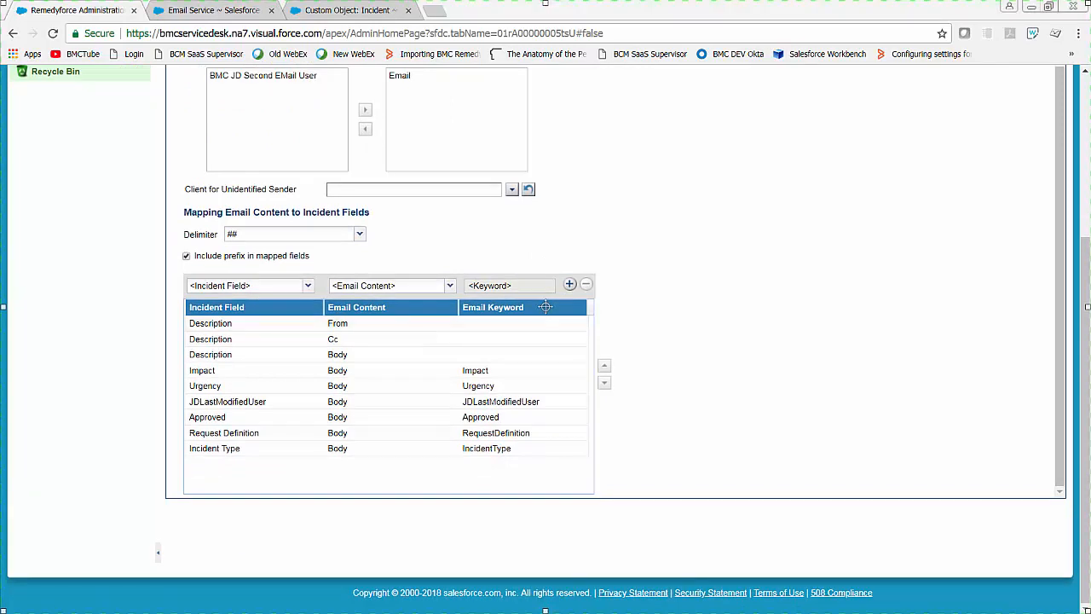
Enter "Open Call" as the subject of a new message to the email listener address and highlight it
key(ctrl+Tab)
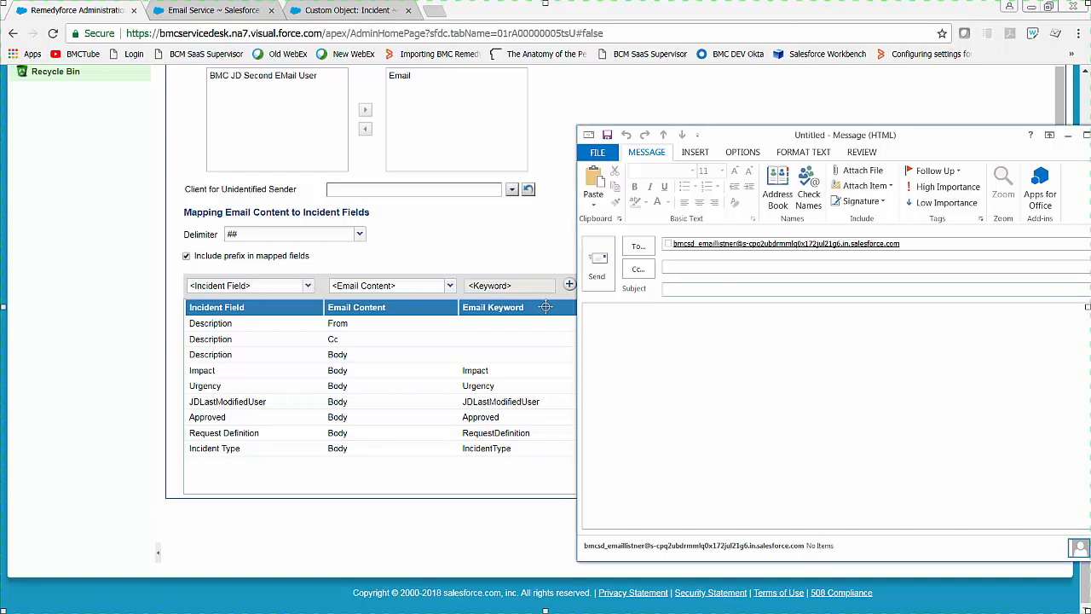
text(Open Call)
key(shift+Right)
key(shift+Right)
key(shift+Right)
key(shift+Right)
key(shift+Right)
key(shift+Right)
key(shift+Right)
key(shift+Right)
key(shift+Right)
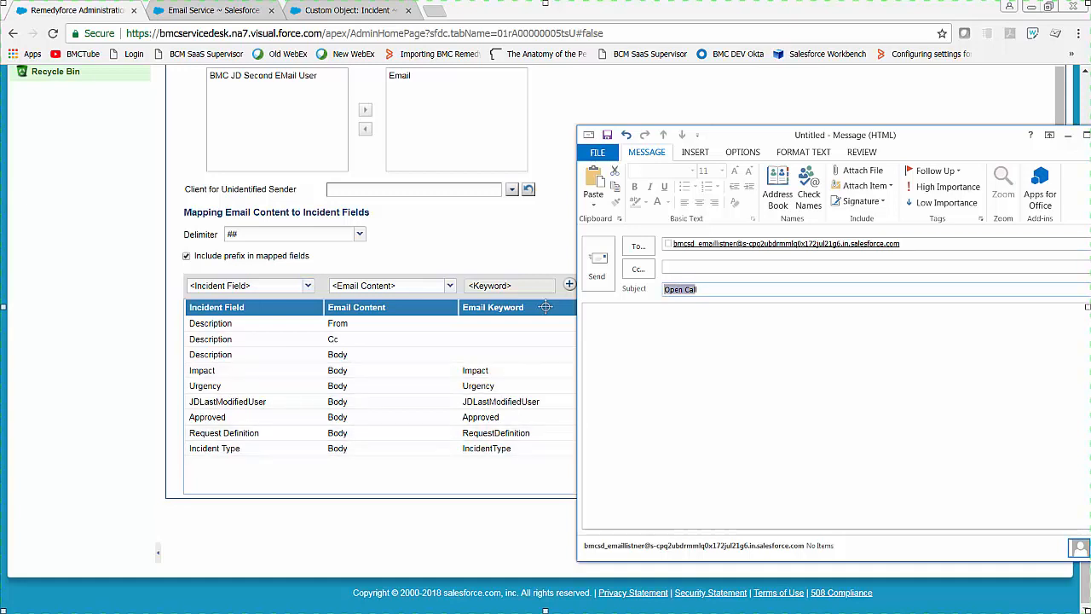
Extend the message subject with the delimited keyword text "Impact##LOW##"
key(ctrl+Left)
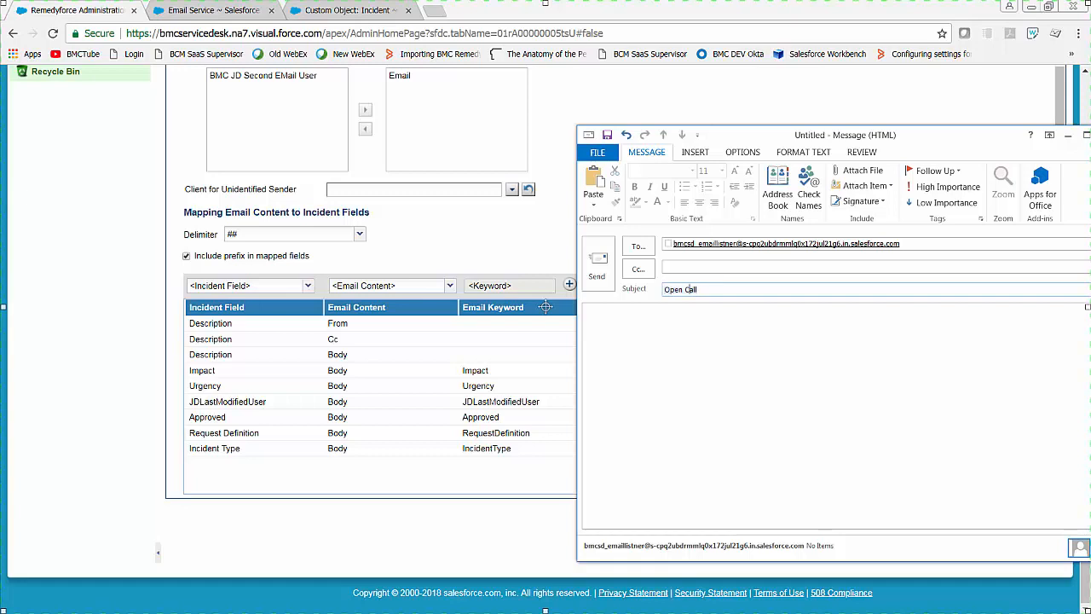
key(ctrl+a)
click(698, 290)
text(Impact)
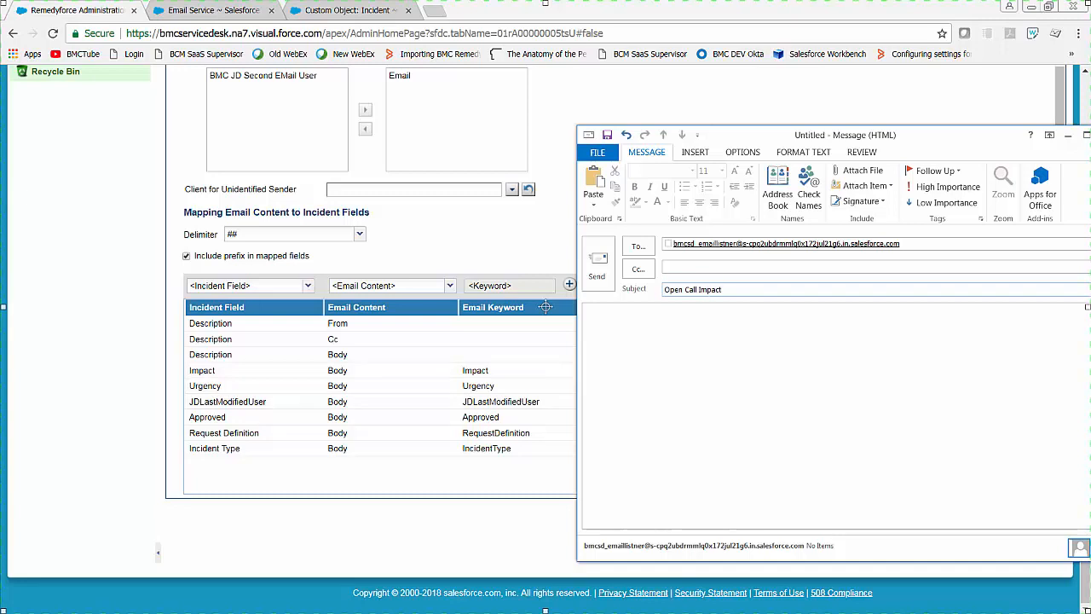
text(##LOW##)
Examine the part of the message subject that precedes the first ## delimiter, comparing it with the mapped email keywords
key(shift+Left)
key(shift+Left)
key(shift+Left)
key(shift+Left)
key(shift+Left)
key(shift+Left)
key(shift+Left)
key(shift+Left)
key(shift+Left)
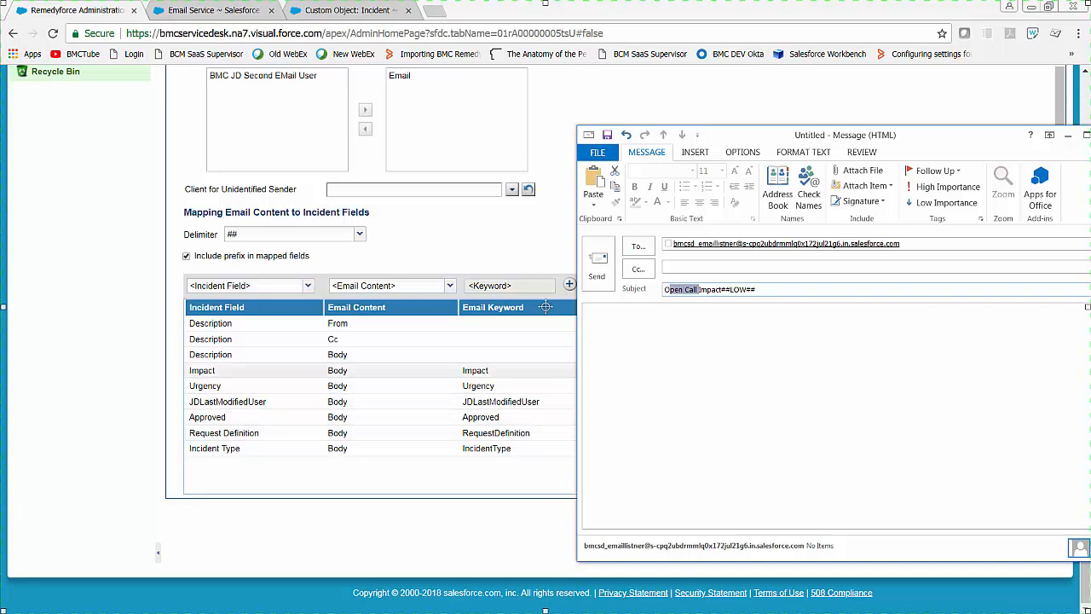
click(719, 289)
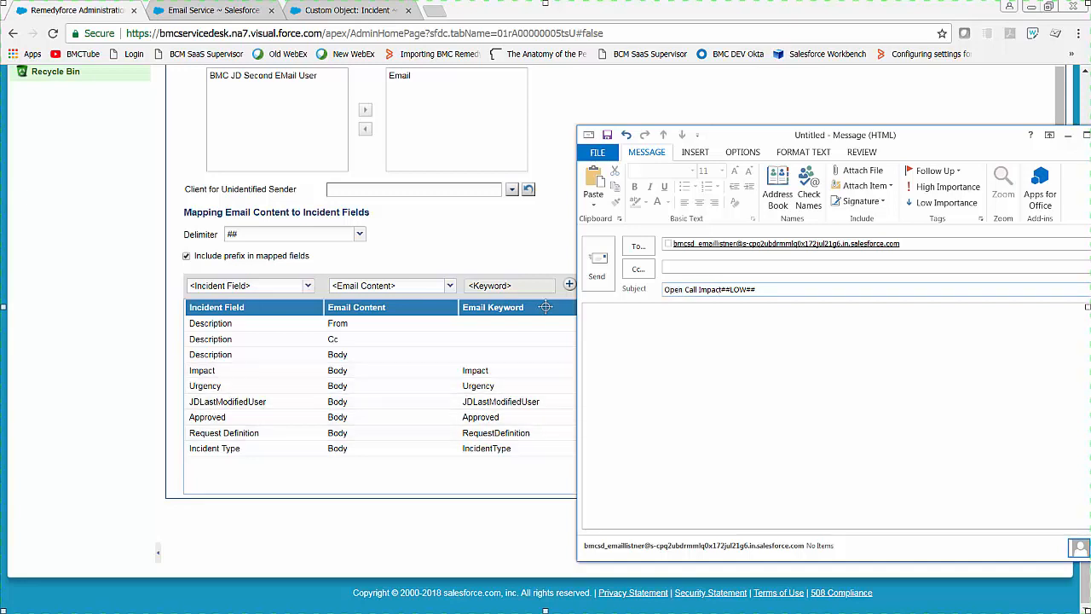
key(shift+Left)
key(shift+Left)
key(shift+Left)
key(shift+Left)
key(shift+Left)
key(shift+Left)
key(shift+Left)
key(shift+Left)
key(shift+Left)
key(shift+Left)
key(shift+Left)
key(shift+Left)
key(shift+Left)
key(shift+Left)
key(shift+Left)
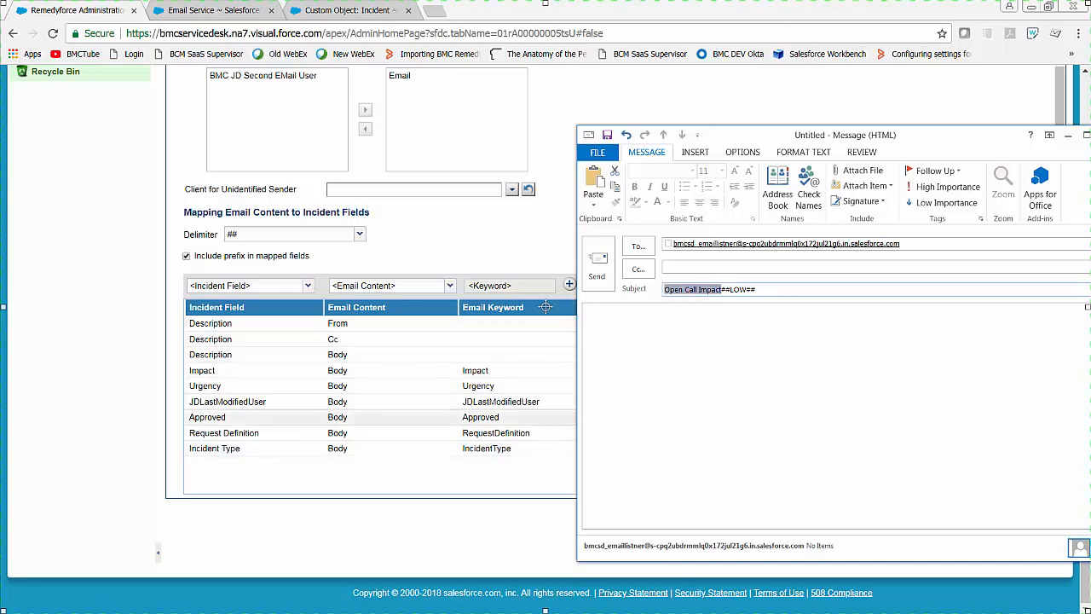
key(Right)
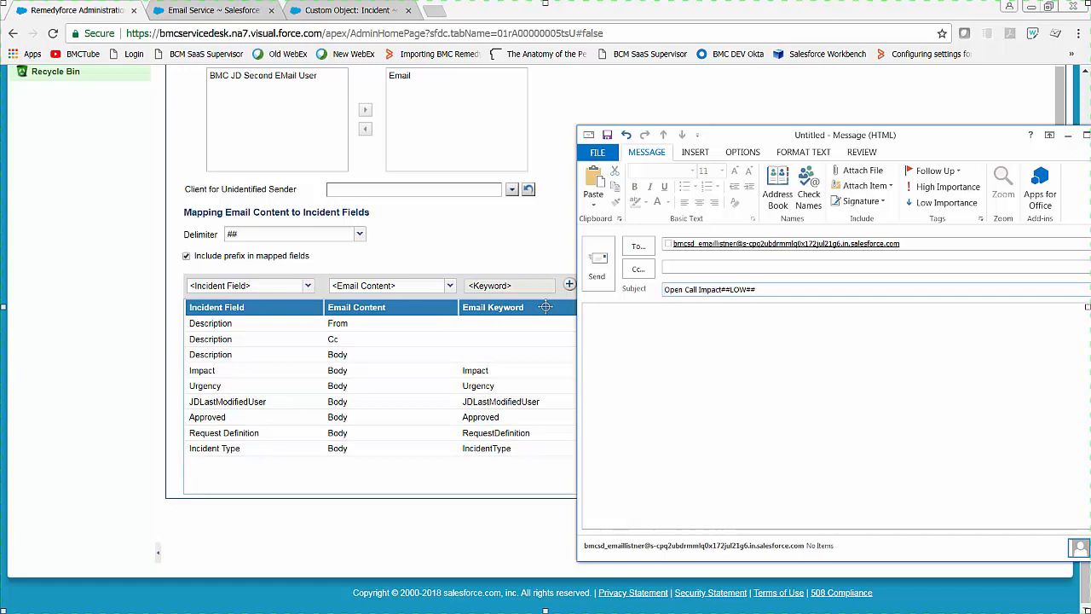
Set the subject to "Open Call" and put Impact##LOW##, Urgency##LOW##, RequestDefinition##New User## and IncidenType##Service Request## on separate lines in the message body
key(Right)
key(Right)
key(BackSpace)
key(BackSpace)
key(BackSpace)
key(BackSpace)
key(BackSpace)
key(BackSpace)
key(BackSpace)
key(BackSpace)
key(BackSpace)
key(BackSpace)
key(BackSpace)
key(ctrl+a)
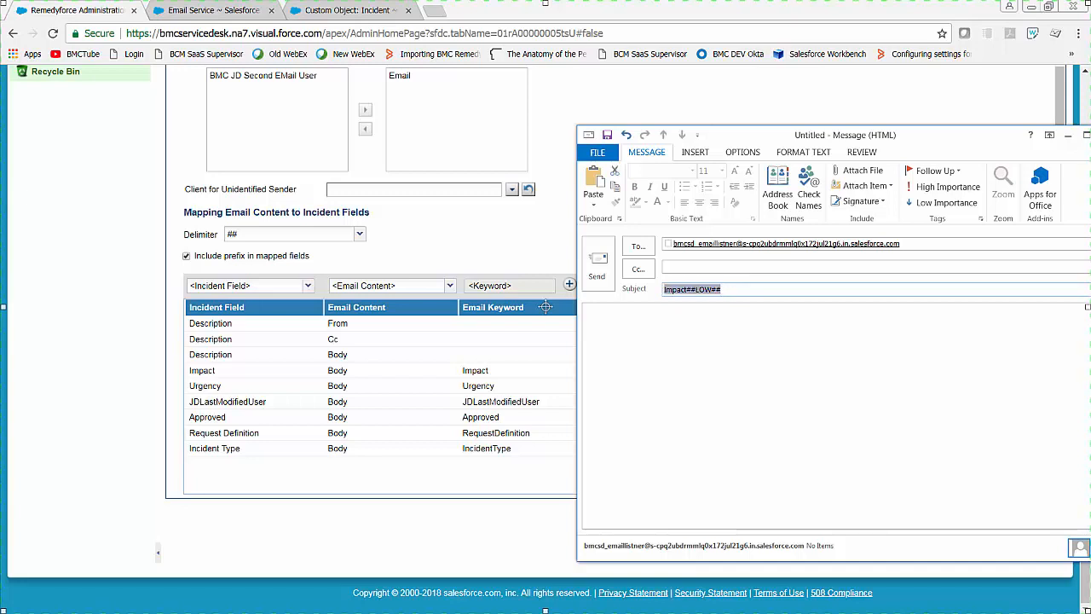
key(BackSpace)
text(Open Call)
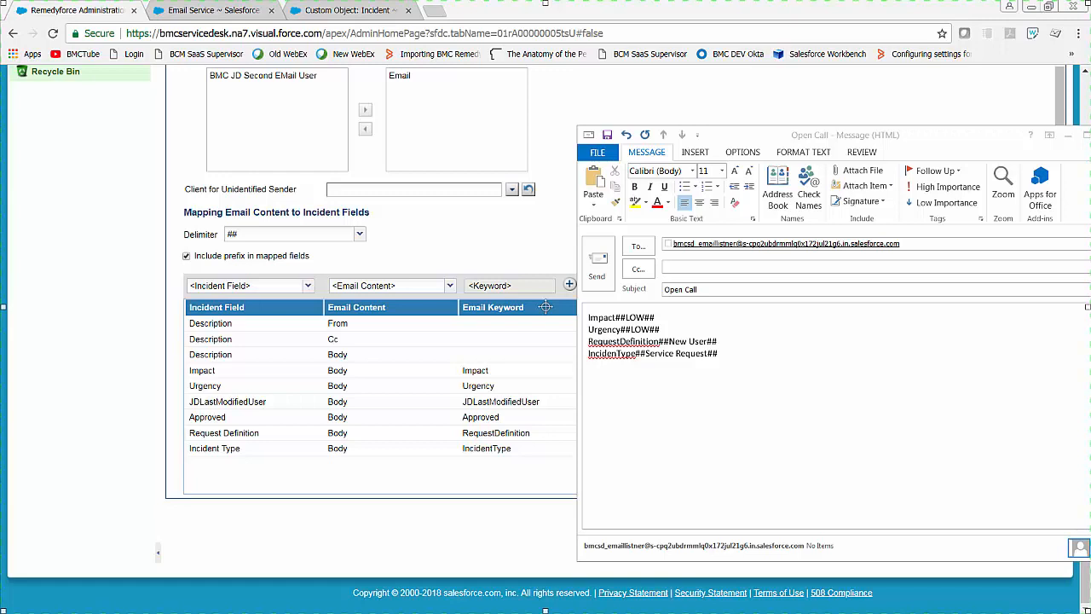
Examine the Impact, Urgency, RequestDefinition and IncidenType keyword lines in the message body, comparing them with the mapped email keywords
drag(668, 341, 709, 341)
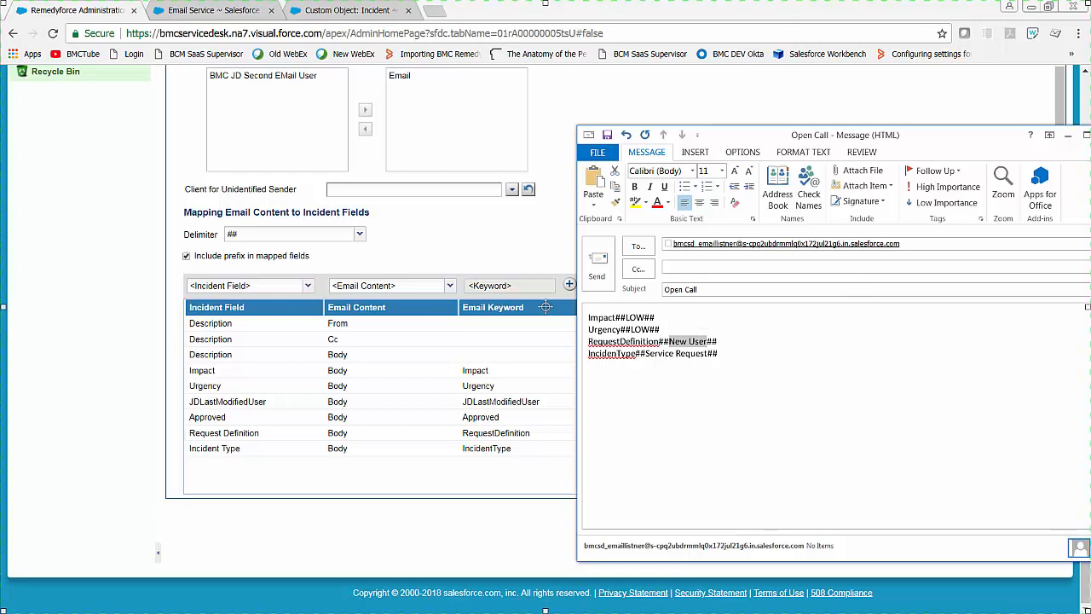
click(719, 341)
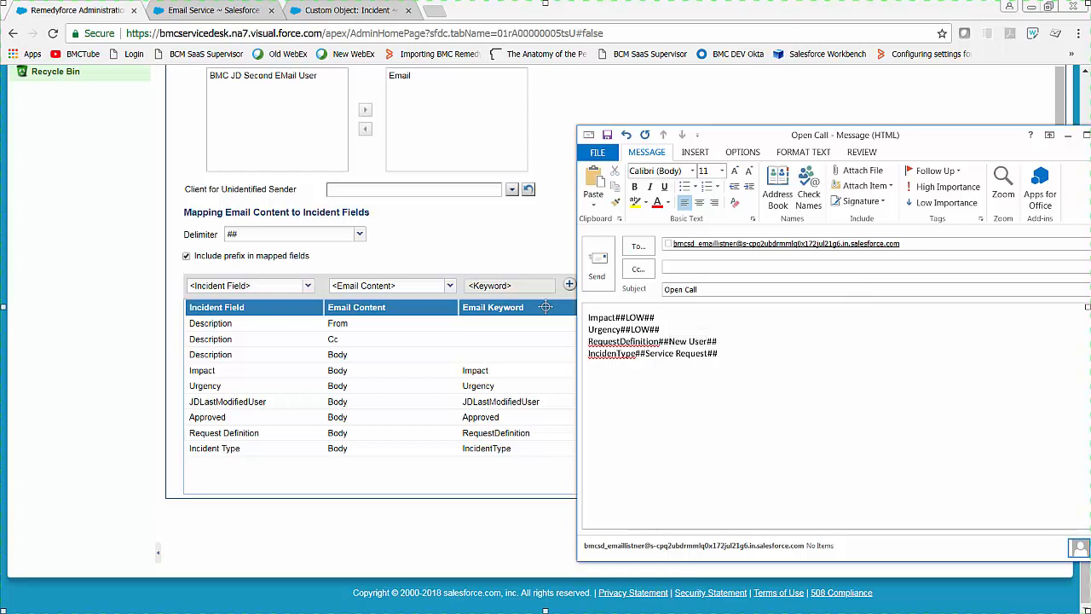
drag(664, 330, 589, 317)
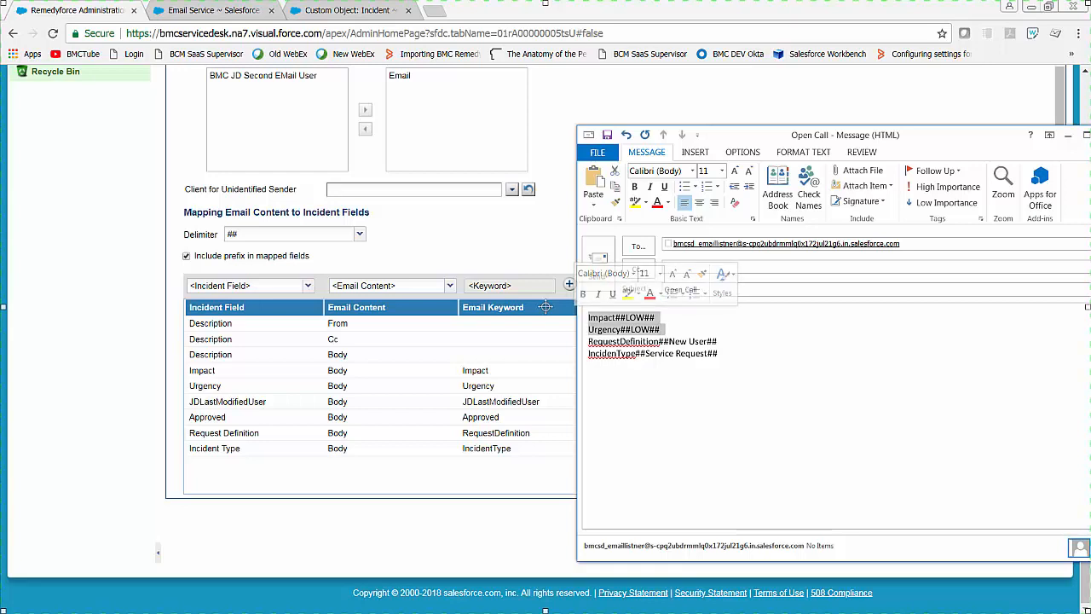
drag(720, 342, 589, 341)
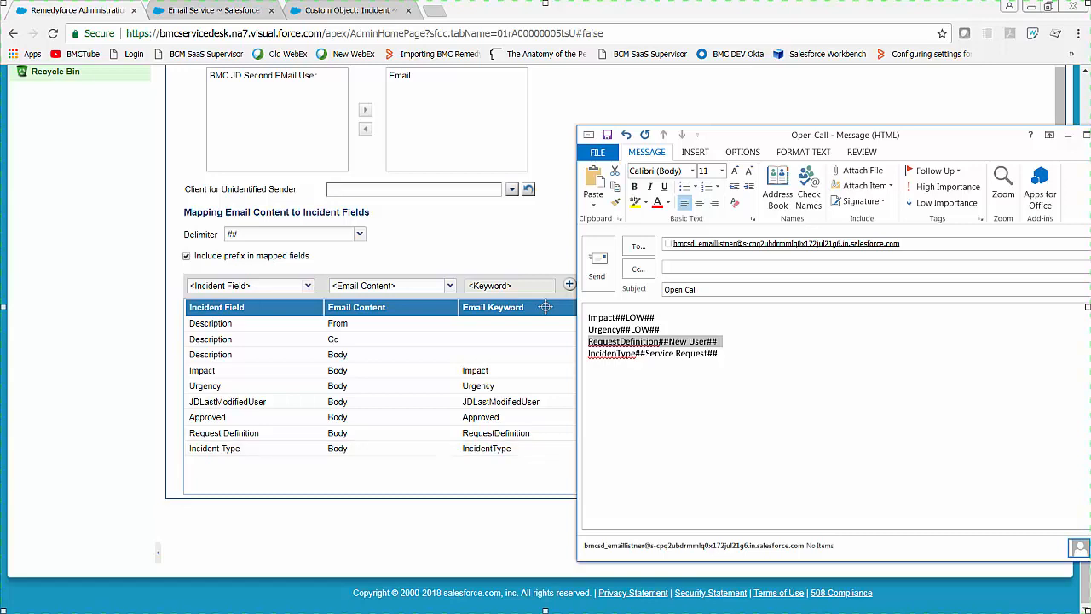
click(616, 353)
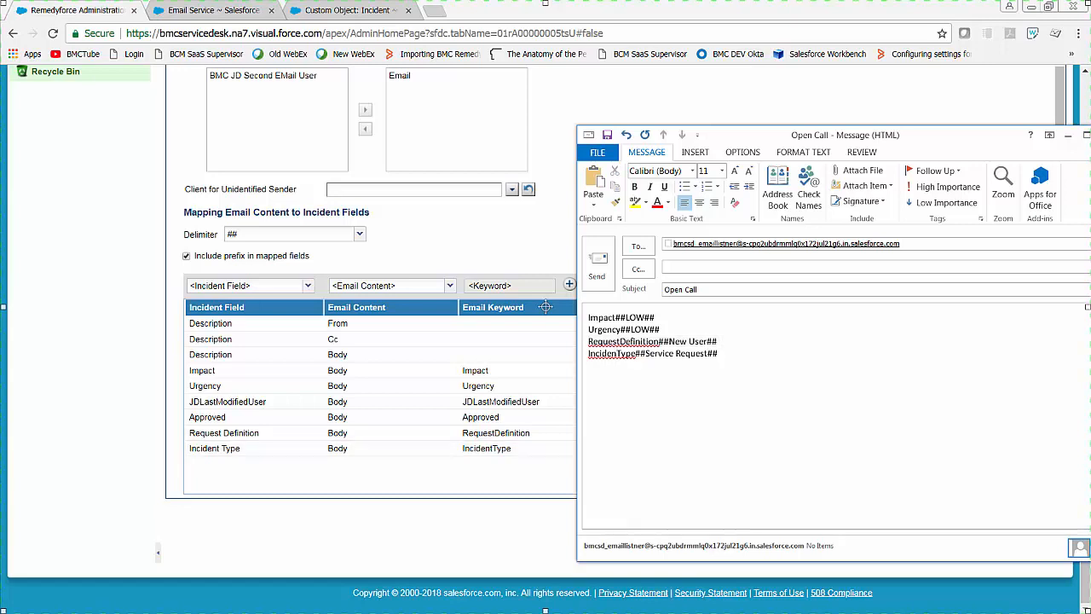
drag(718, 354, 589, 354)
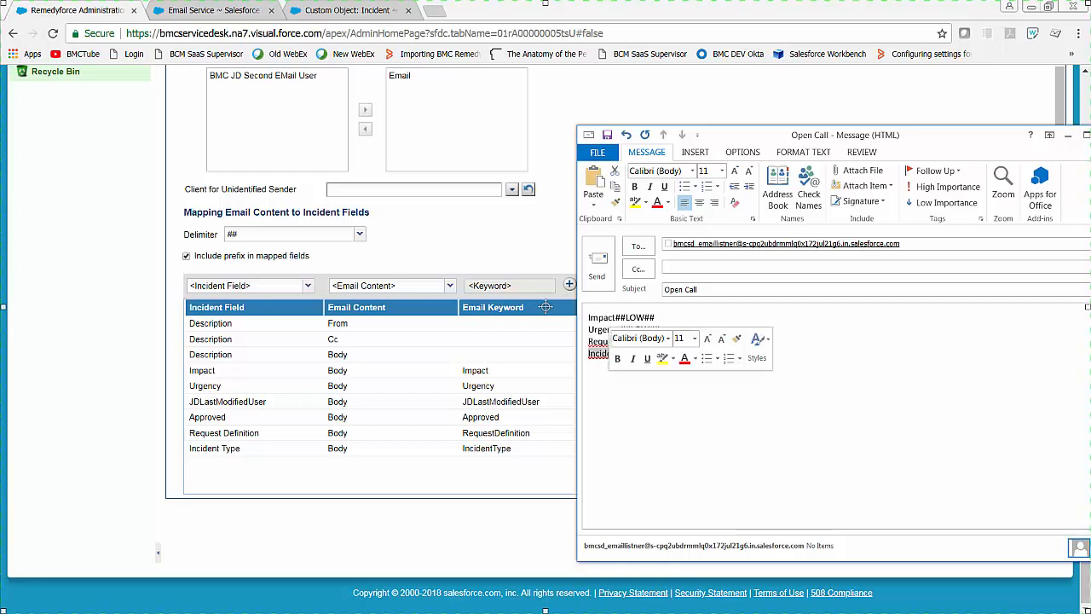
click(676, 353)
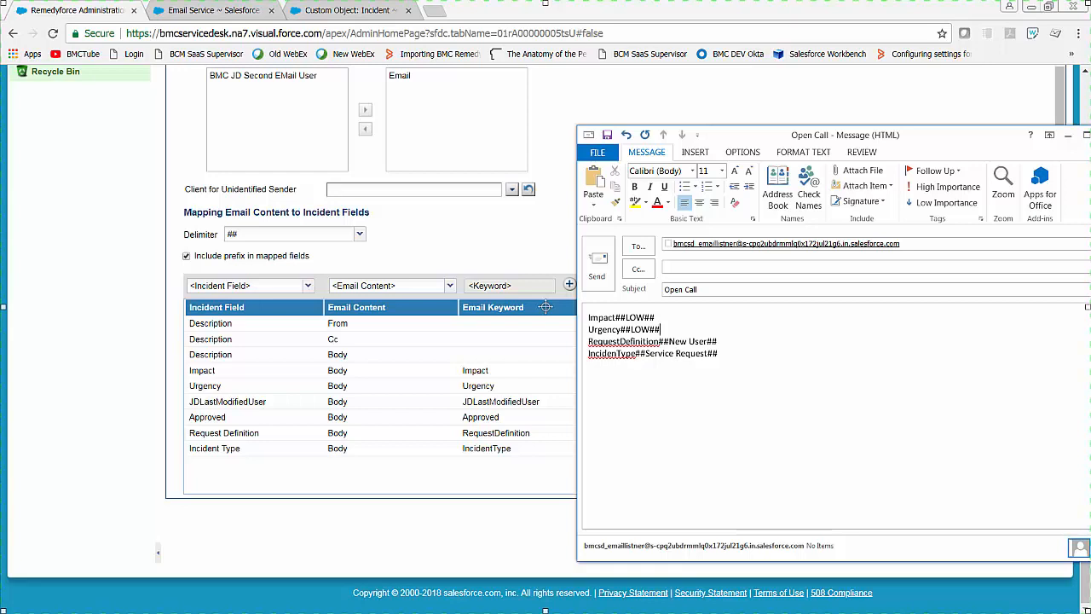
drag(661, 330, 588, 318)
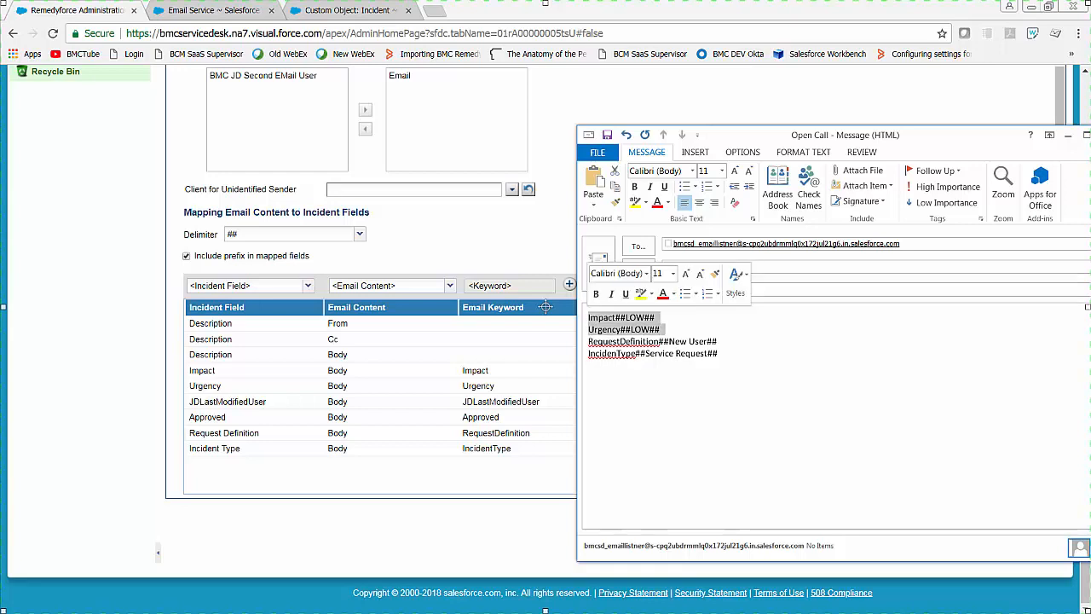
click(661, 330)
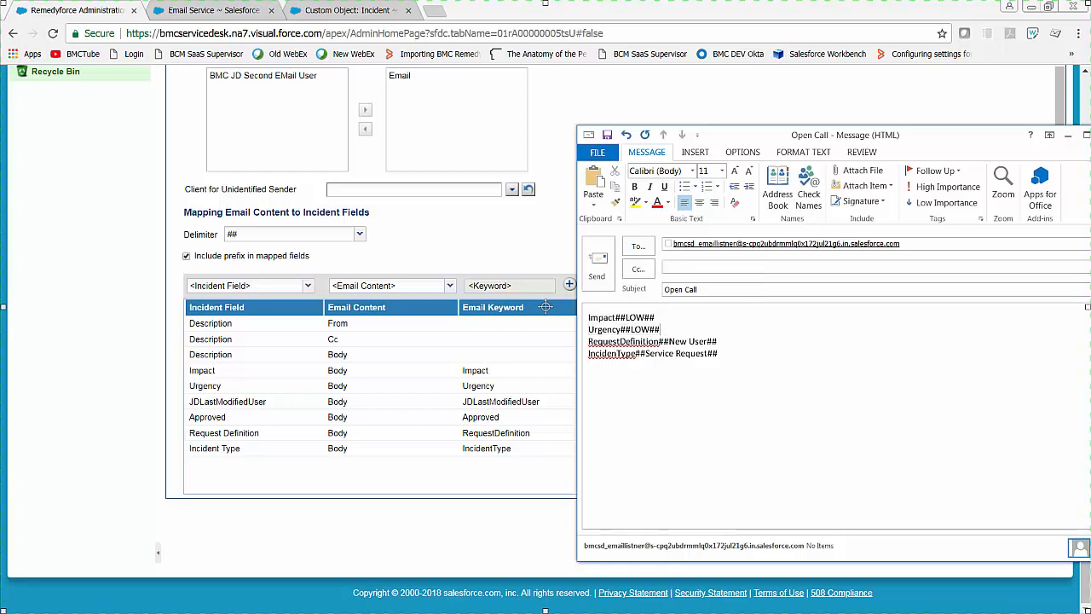
drag(717, 341, 588, 341)
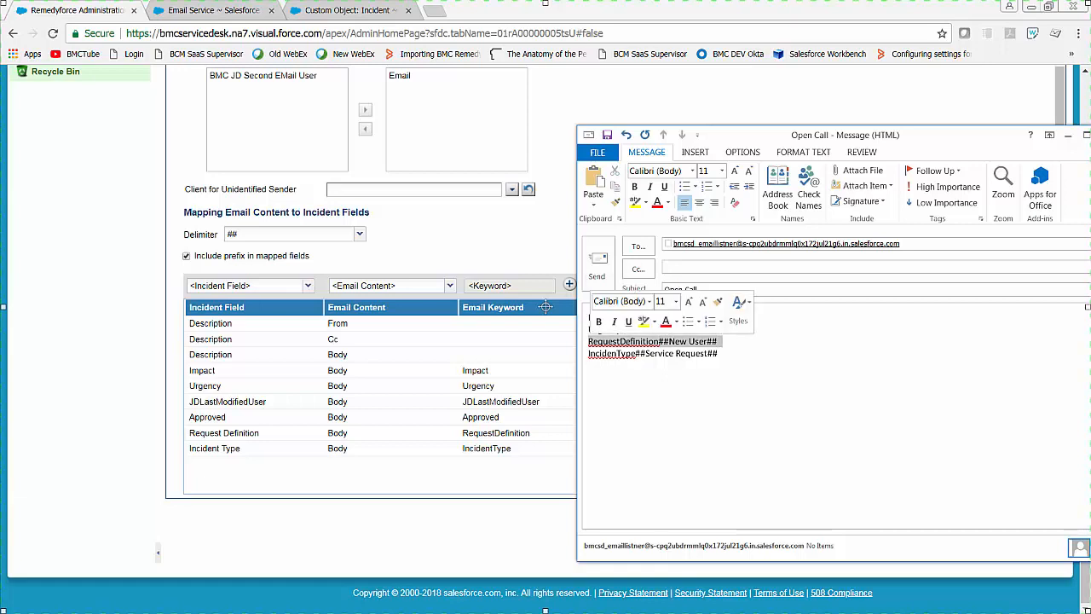
click(718, 354)
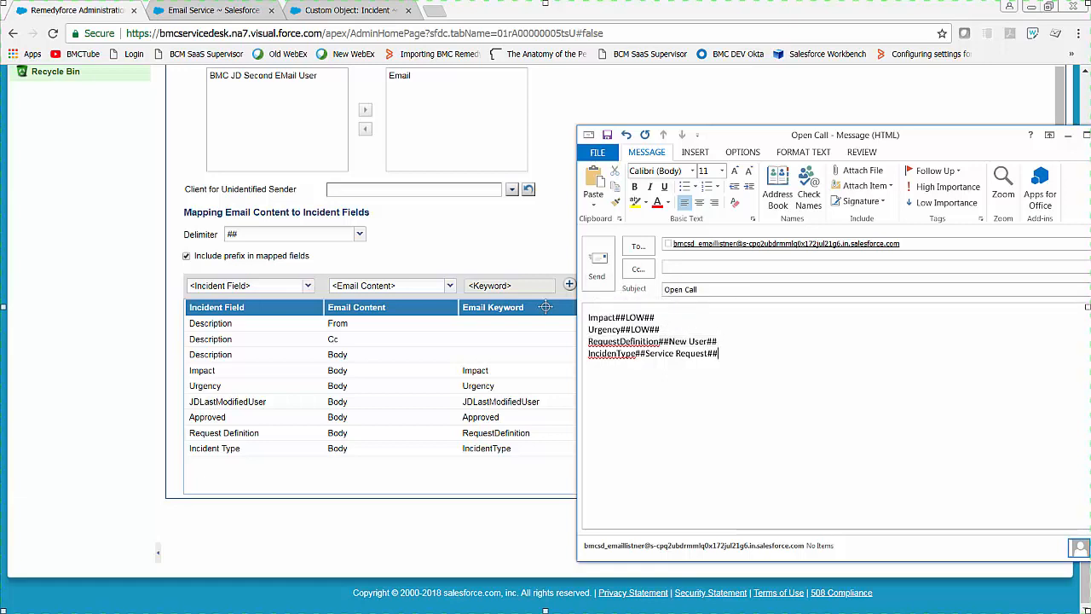
key(shift+Home)
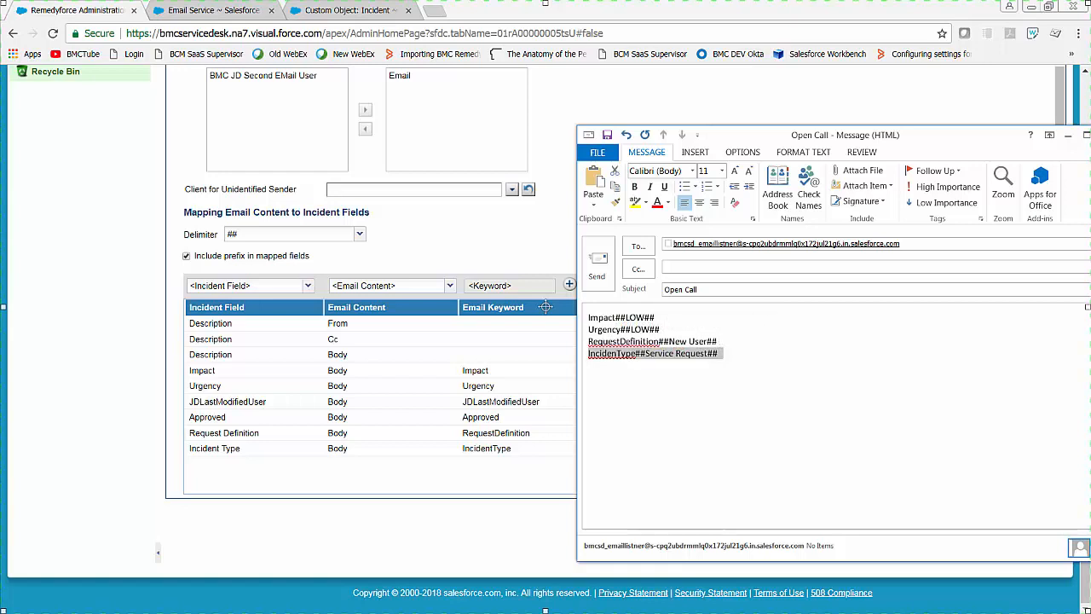
click(616, 352)
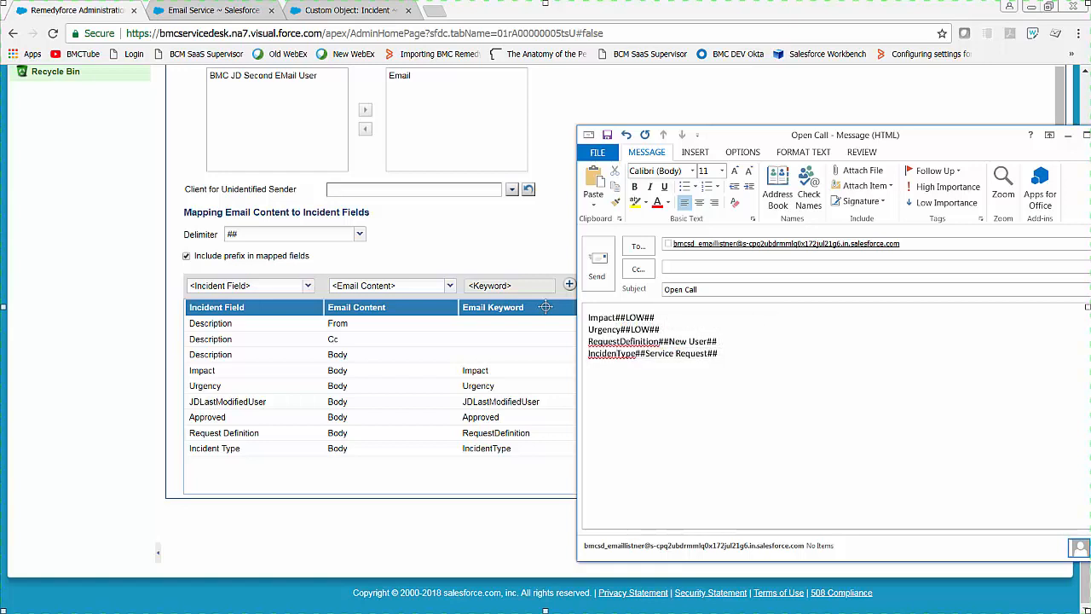
Check the Accept Email From setting of the BMCSD EmailListner email service and view the details of its first email address
drag(844, 135, 743, 135)
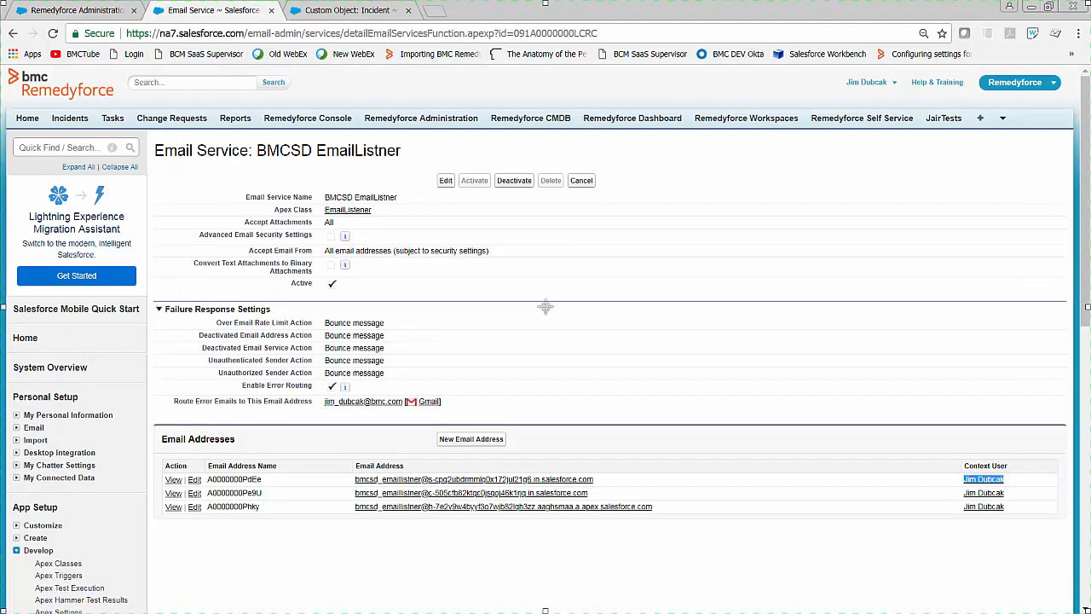
drag(491, 251, 248, 251)
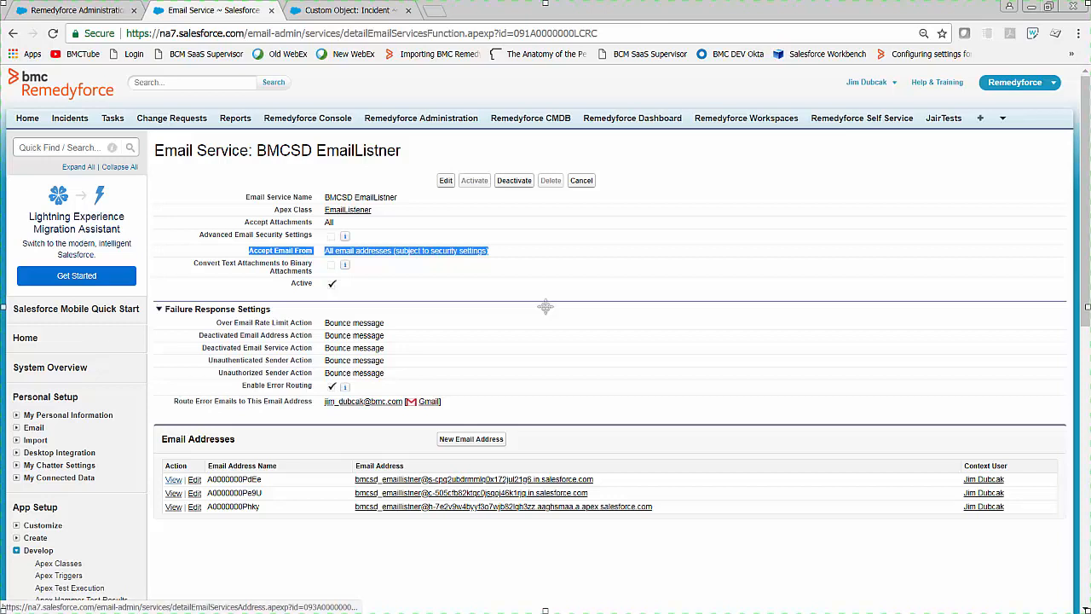
click(173, 480)
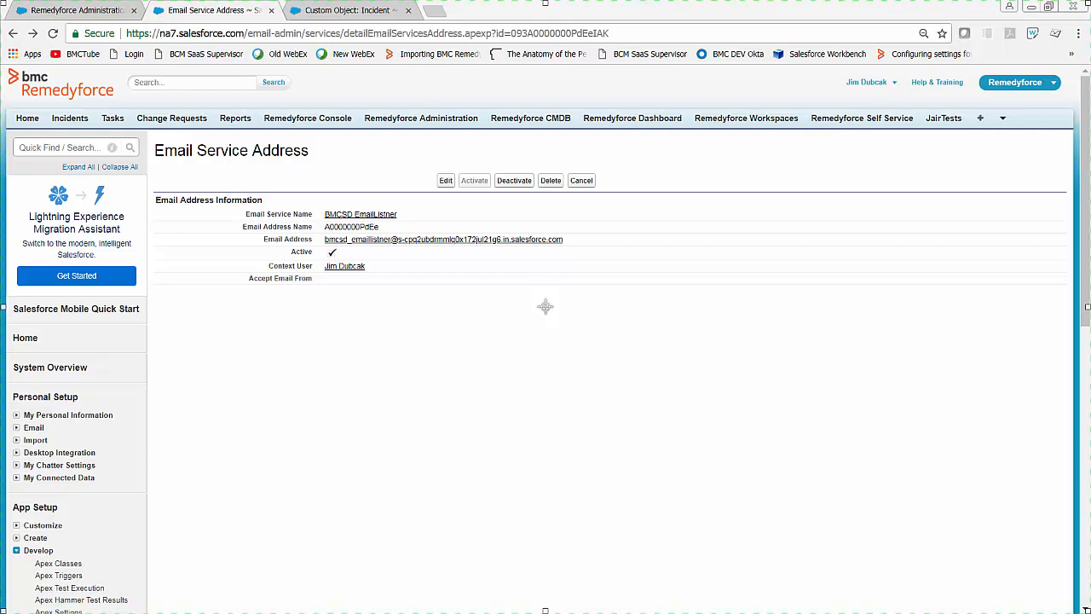
Open the Deliverability settings under Email Administration in the Salesforce setup
scroll(545, 306, down, 2)
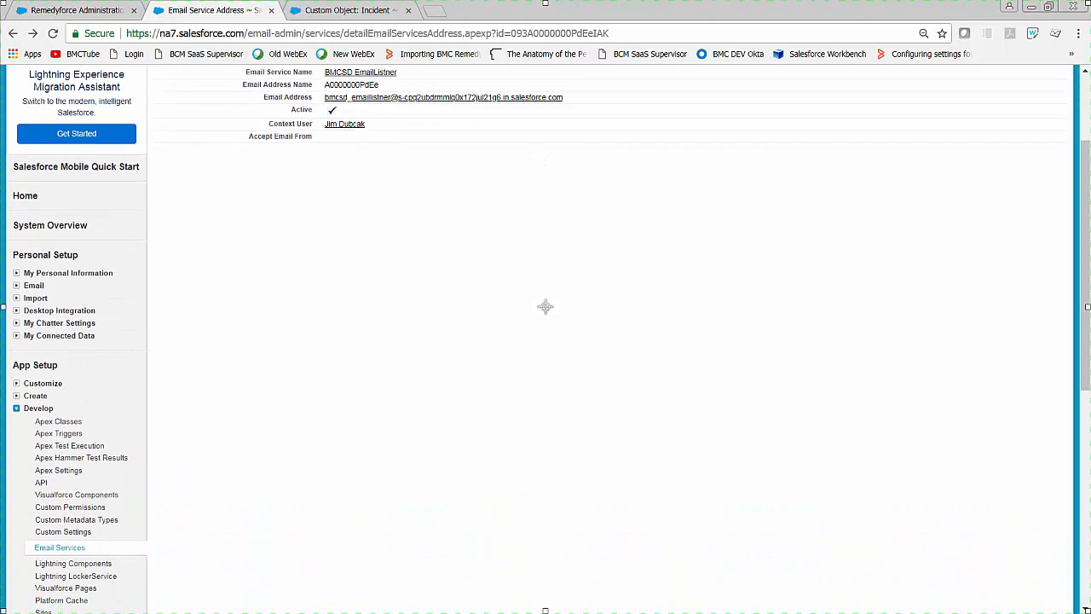
scroll(546, 306, down, 5)
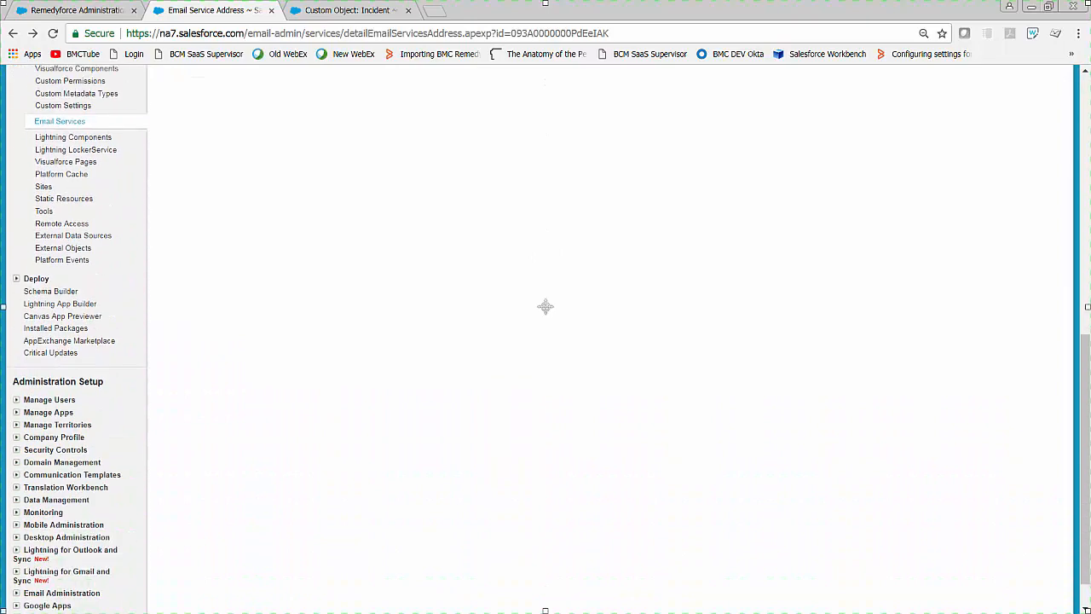
scroll(546, 306, down, 1)
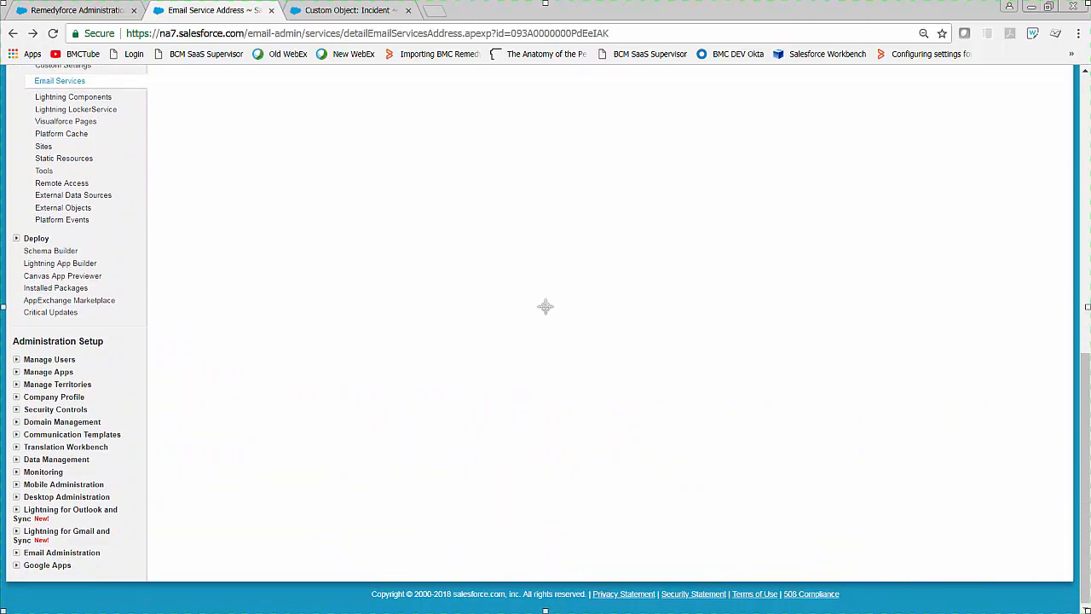
click(16, 553)
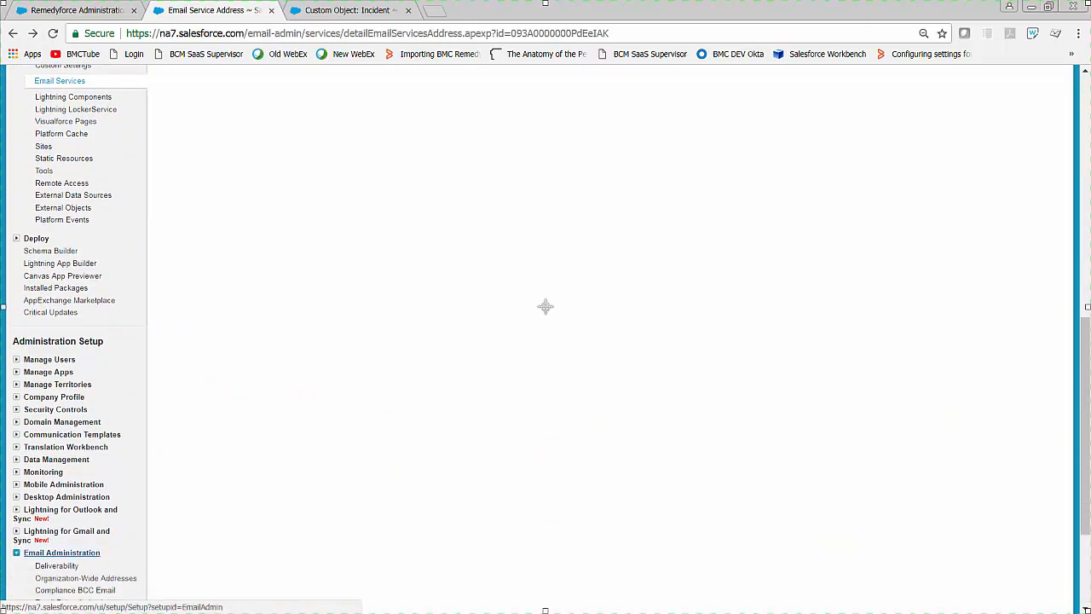
click(57, 565)
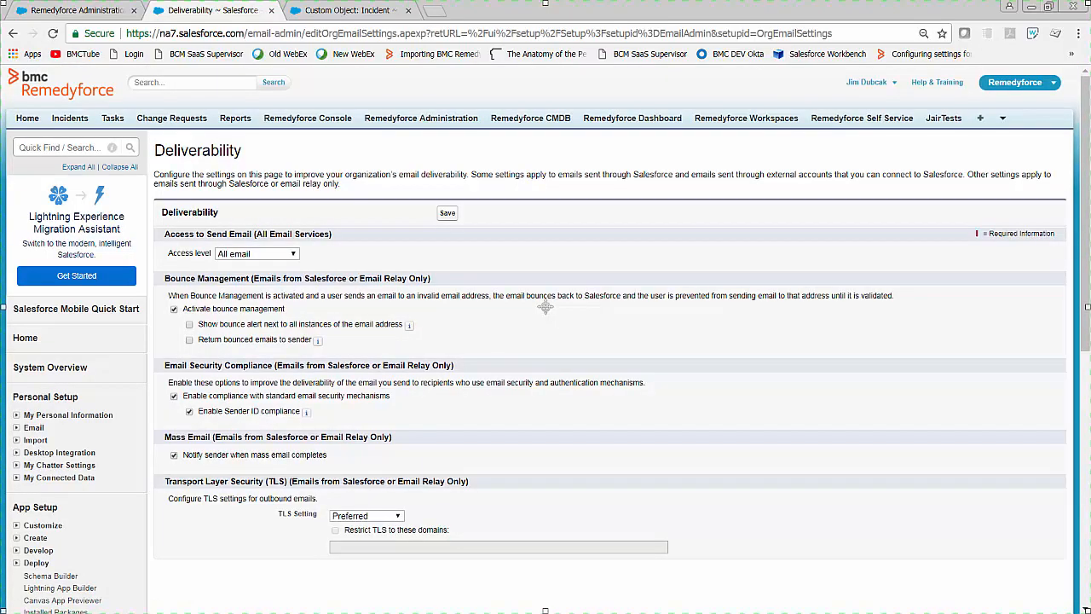
Try Required as the TLS setting for outbound emails and restore it to Preferred
click(366, 516)
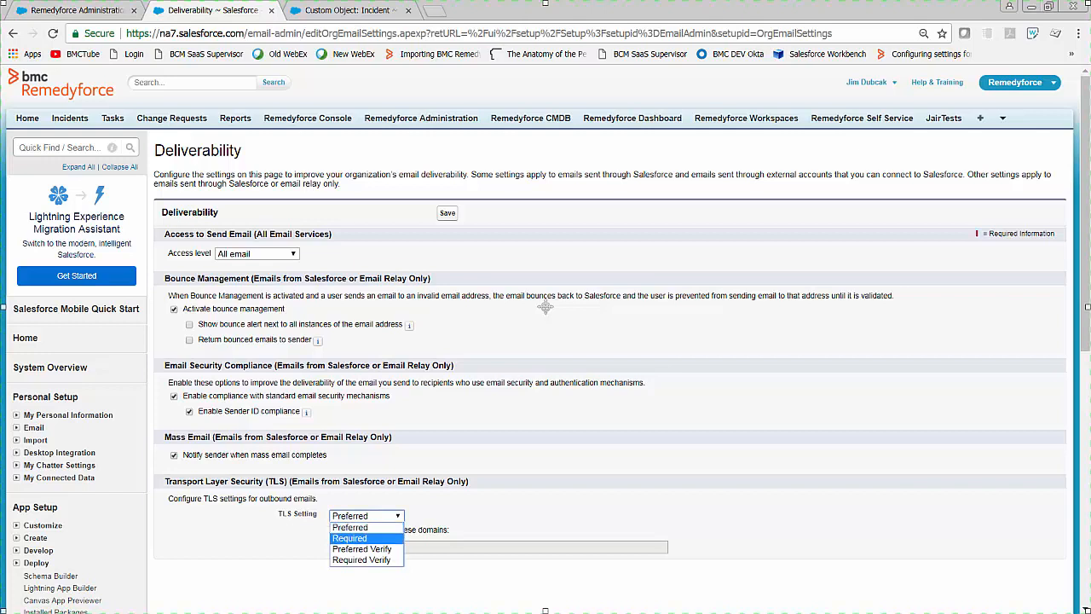
key(Return)
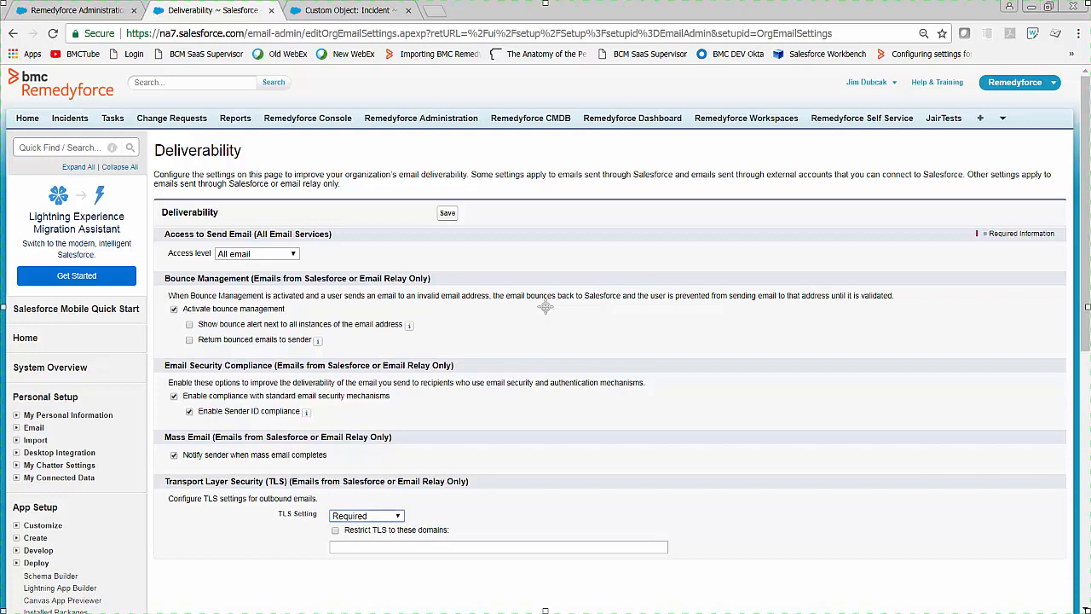
click(368, 516)
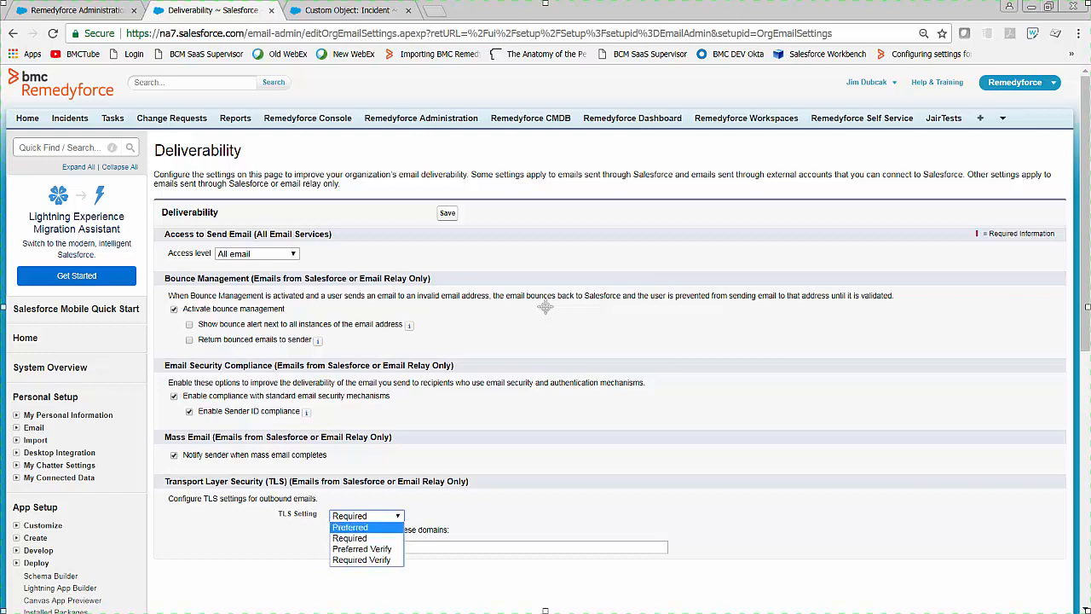
key(Return)
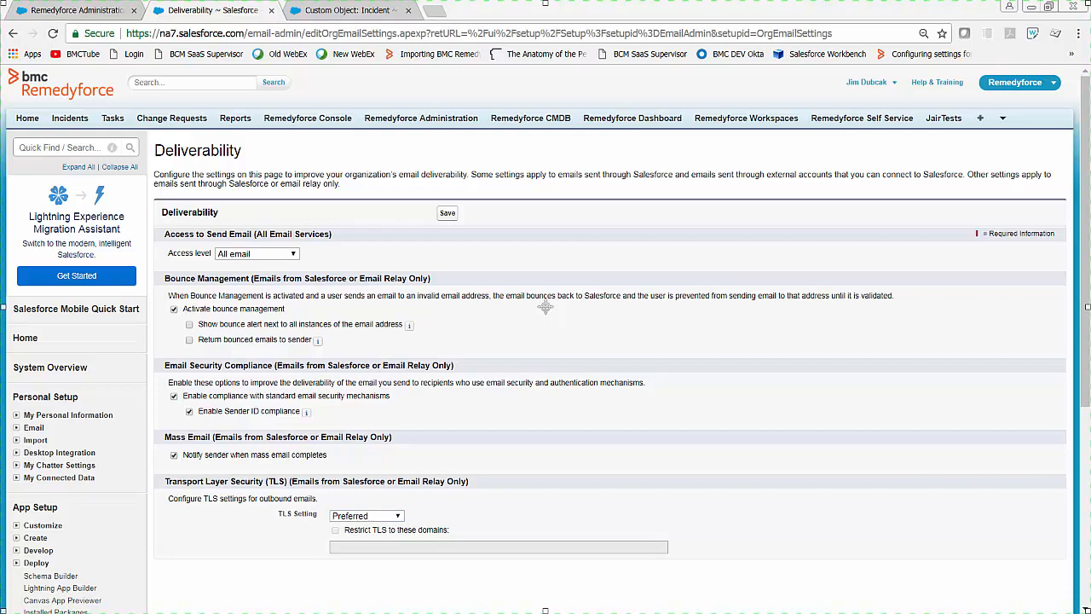
View the Organization-Wide Email Addresses in setup and open the Email Conversation Settings in Remedyforce Administration
click(60, 147)
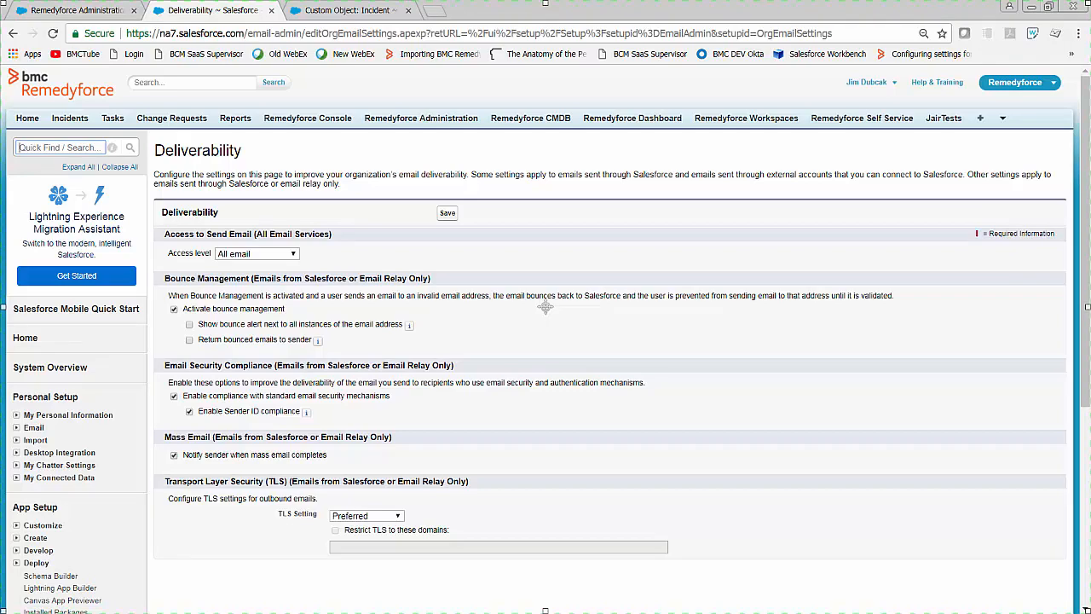
text(org wide)
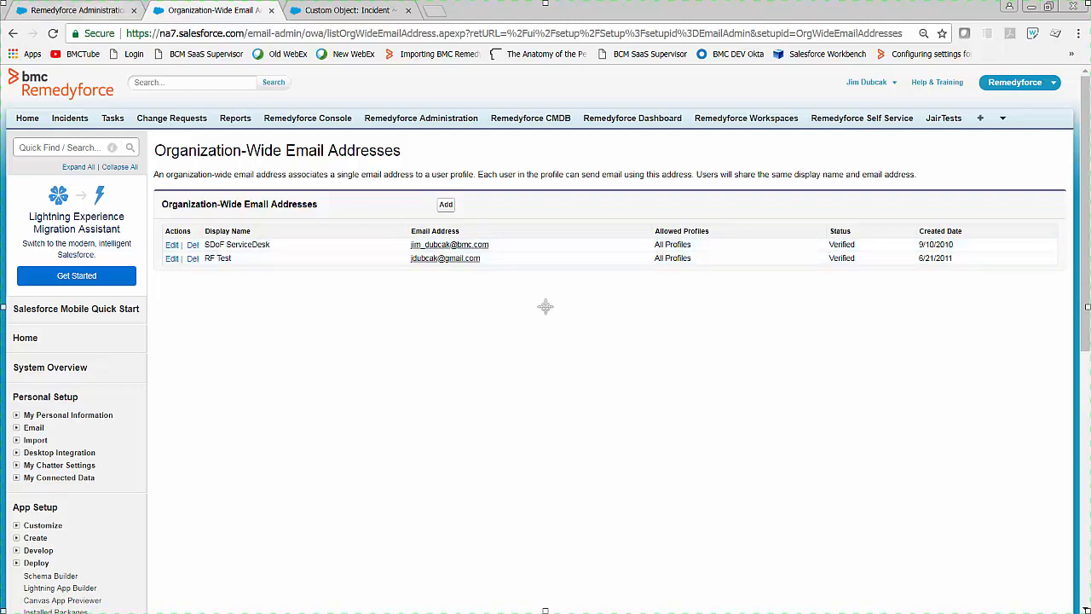
click(89, 11)
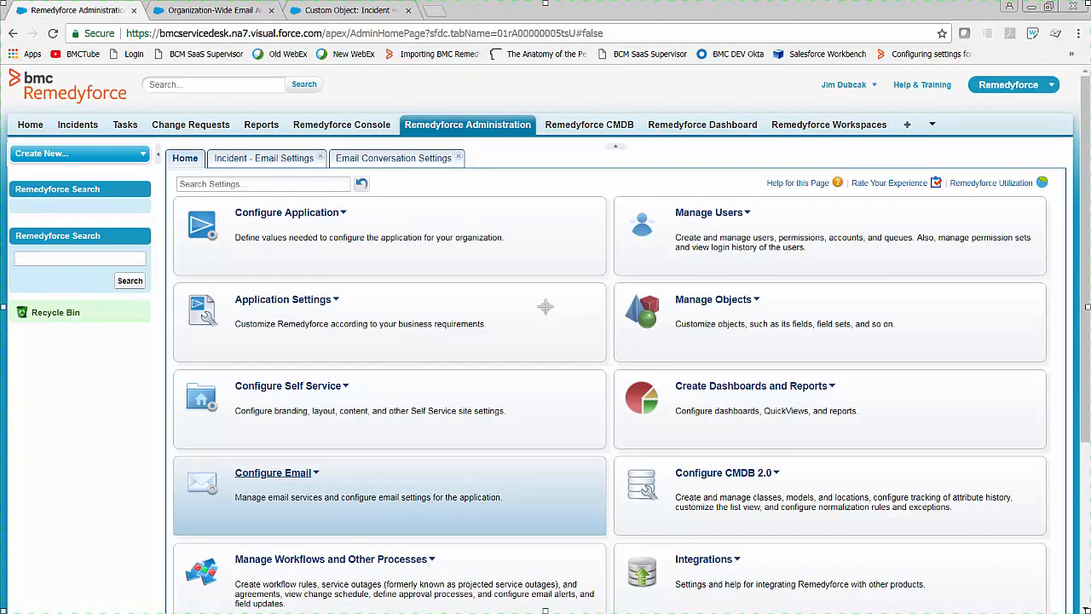
click(274, 473)
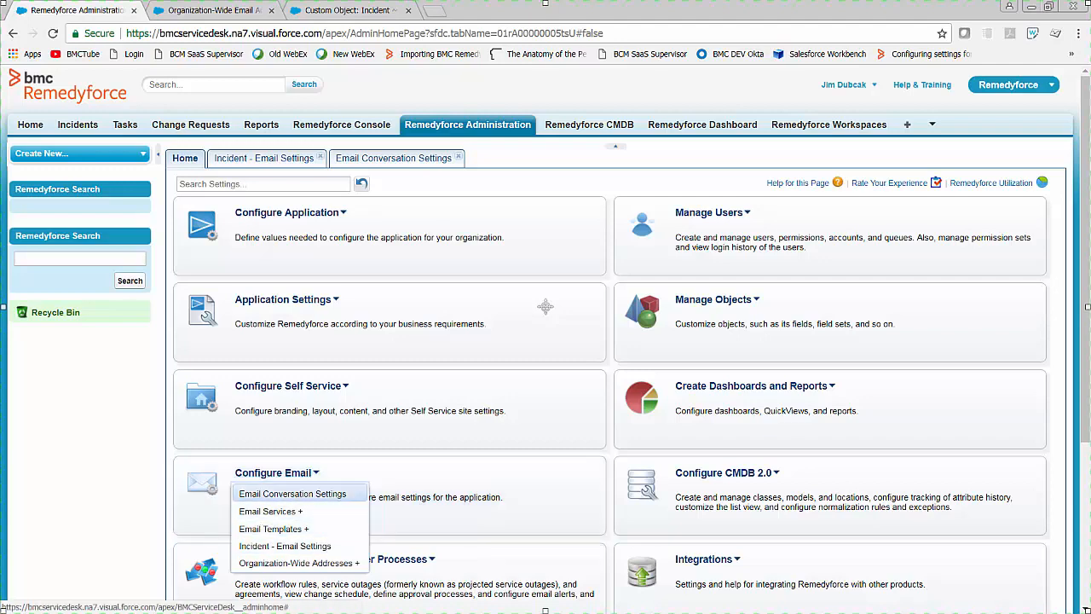
click(292, 494)
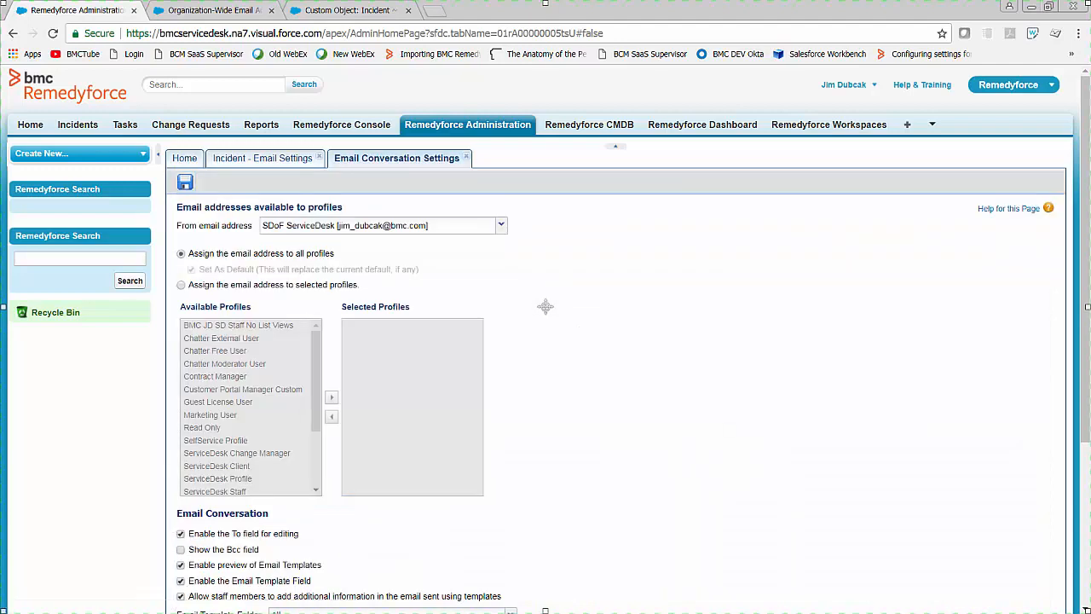